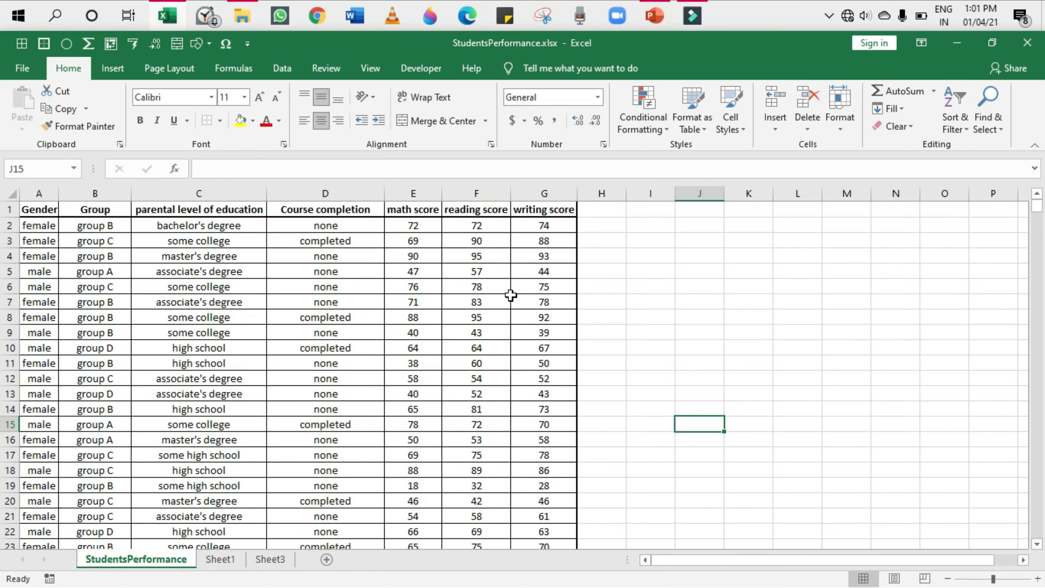
Examine the Gender, Group, parental level of education and Course completion columns in the StudentsPerformance sheet.
click(37, 193)
click(82, 193)
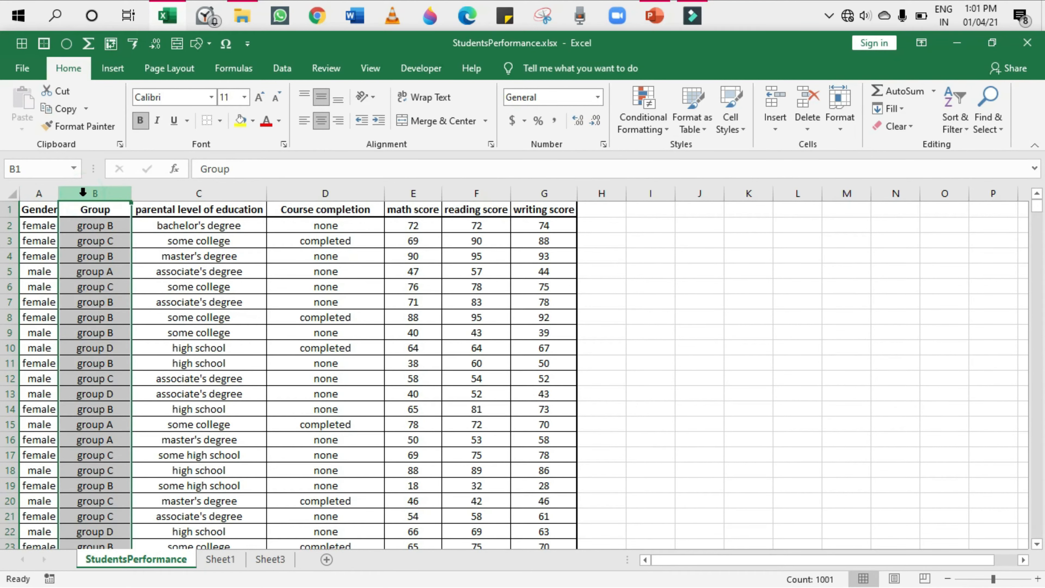
click(154, 192)
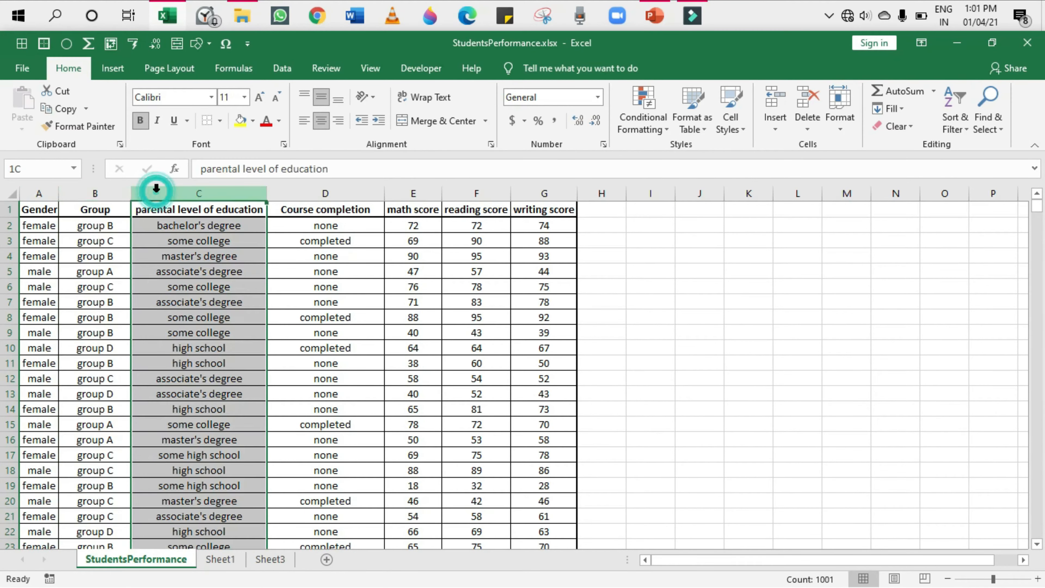
click(290, 193)
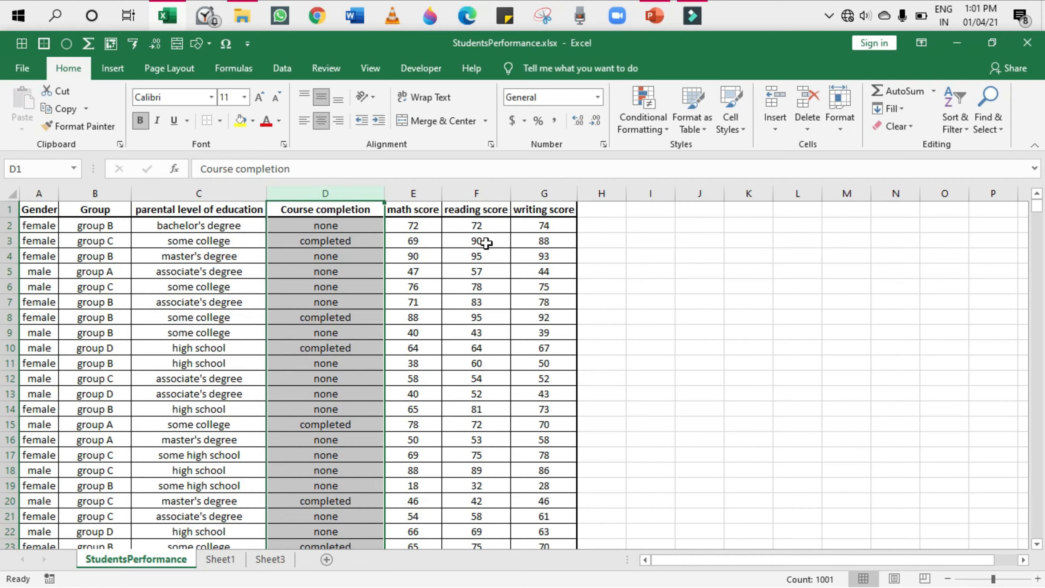
click(620, 258)
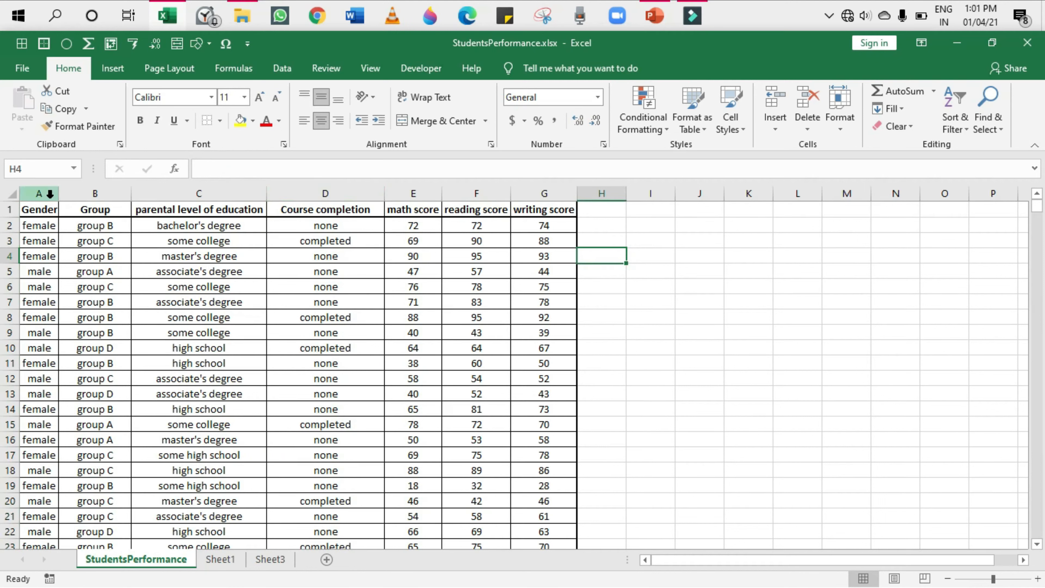
drag(42, 209, 337, 439)
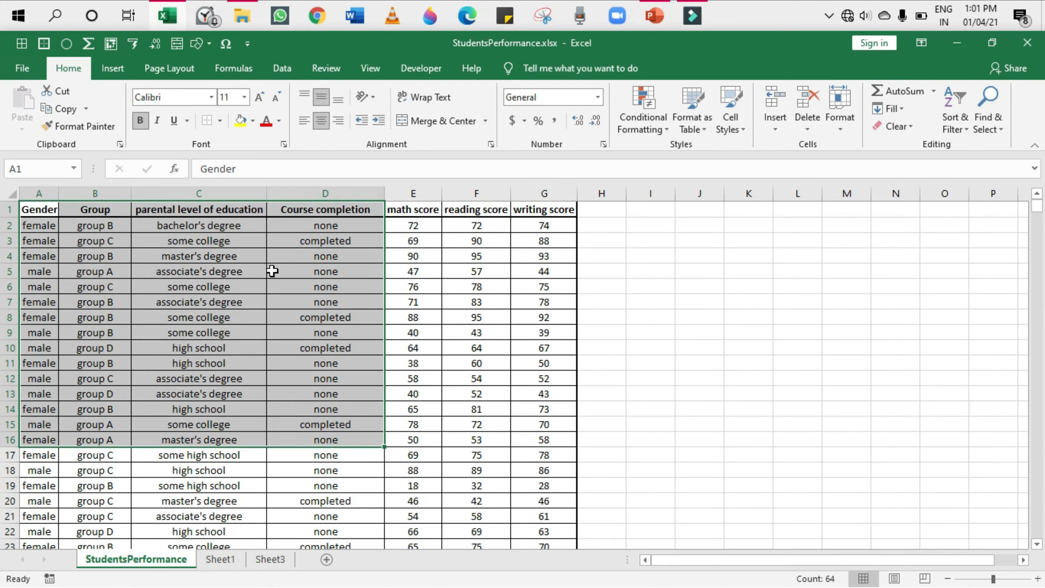
click(607, 280)
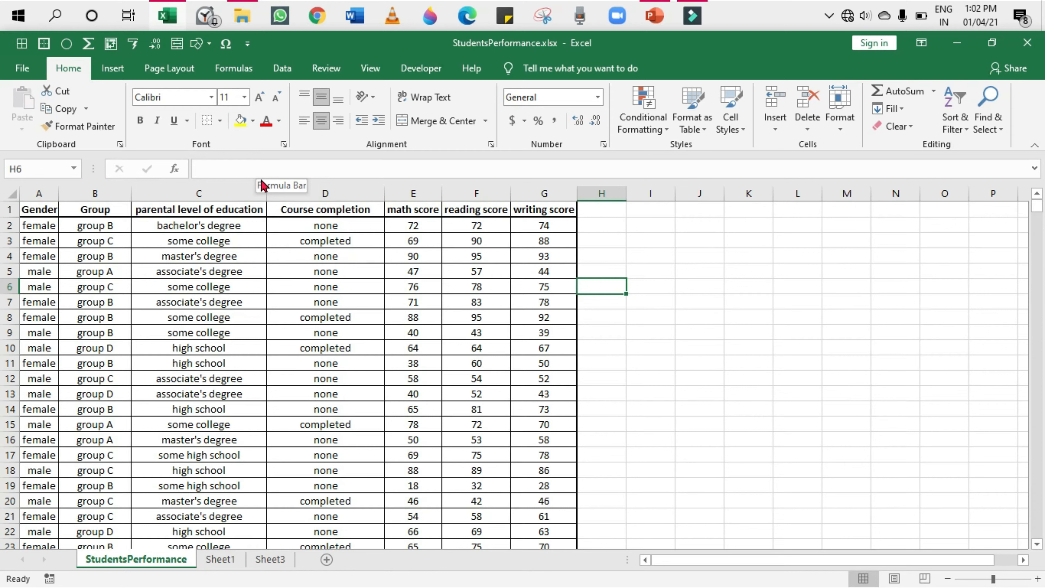
Copy the whole Group column from the StudentsPerformance sheet into columns A and C of Sheet1.
click(104, 195)
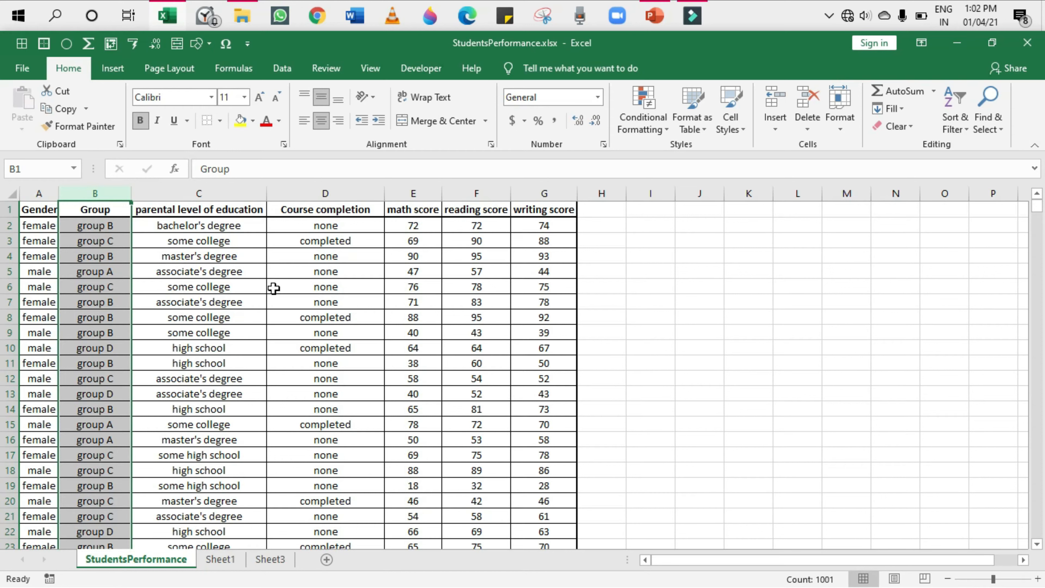
key(ctrl+c)
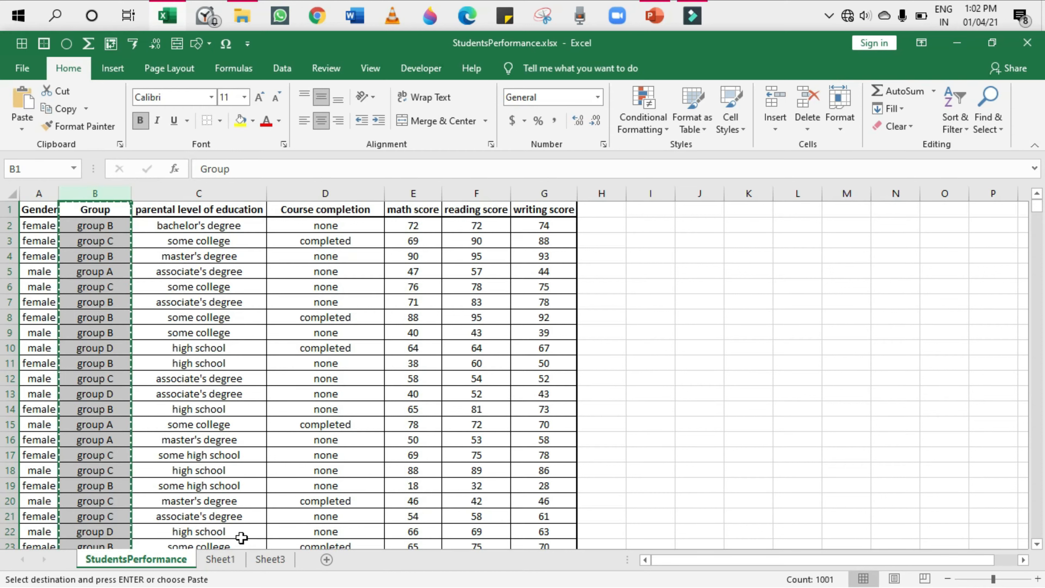
click(233, 560)
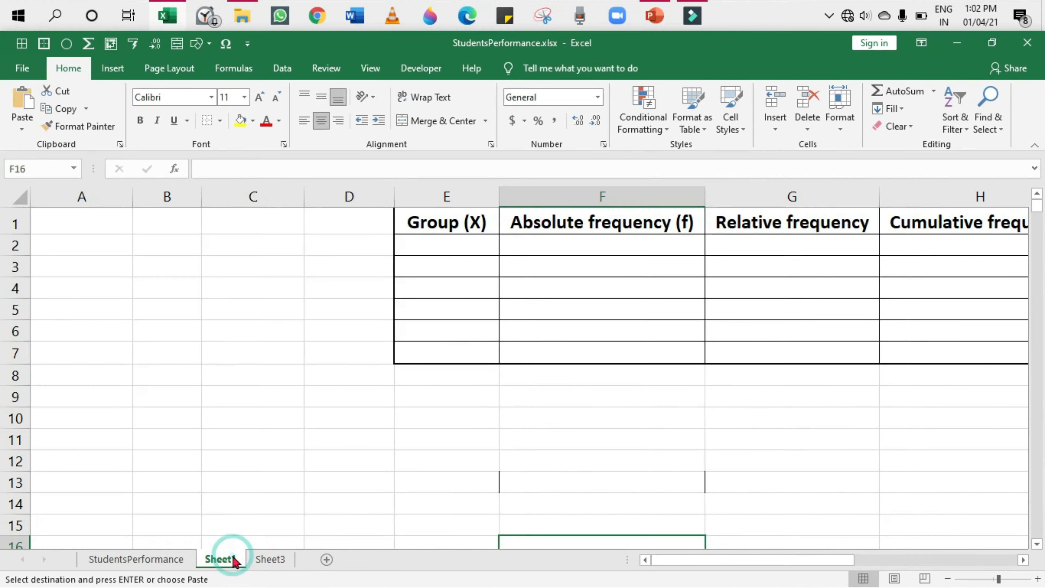
click(87, 224)
key(ctrl+v)
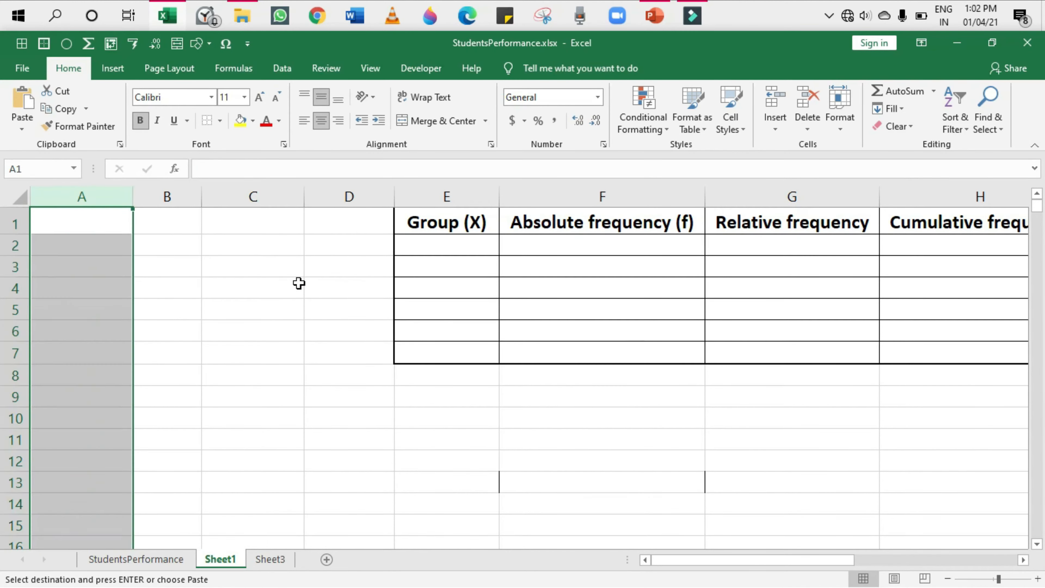
key(Right)
key(Right)
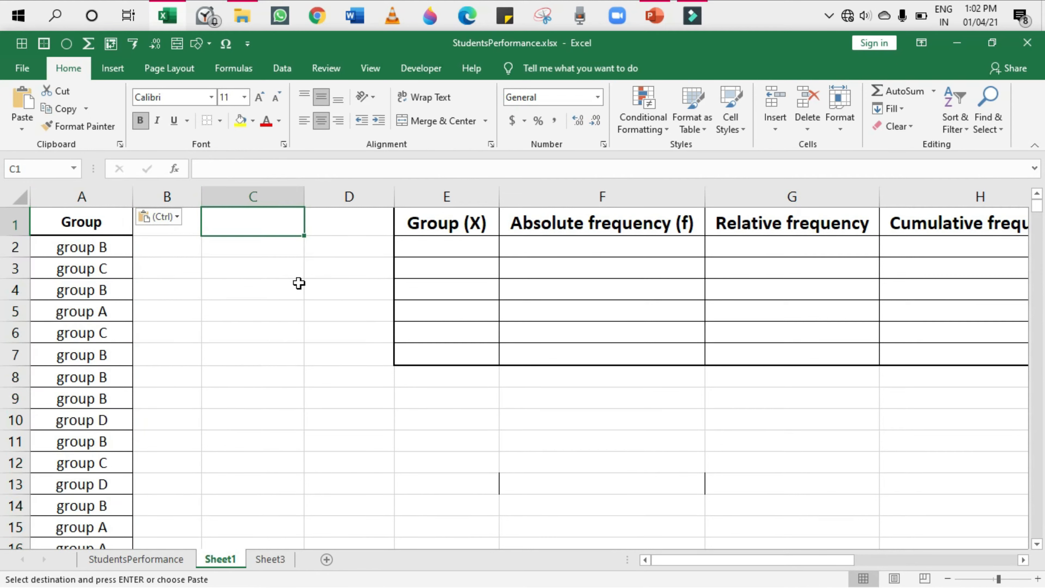
key(ctrl+v)
click(409, 478)
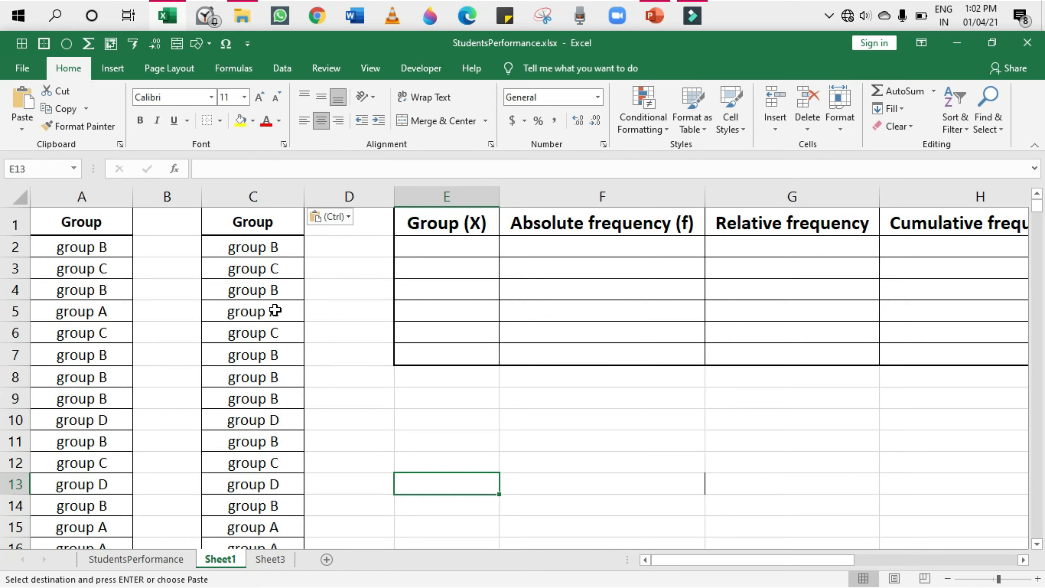
Remove duplicates from the Group list in column C of Sheet1, treating the first row as a header.
click(283, 196)
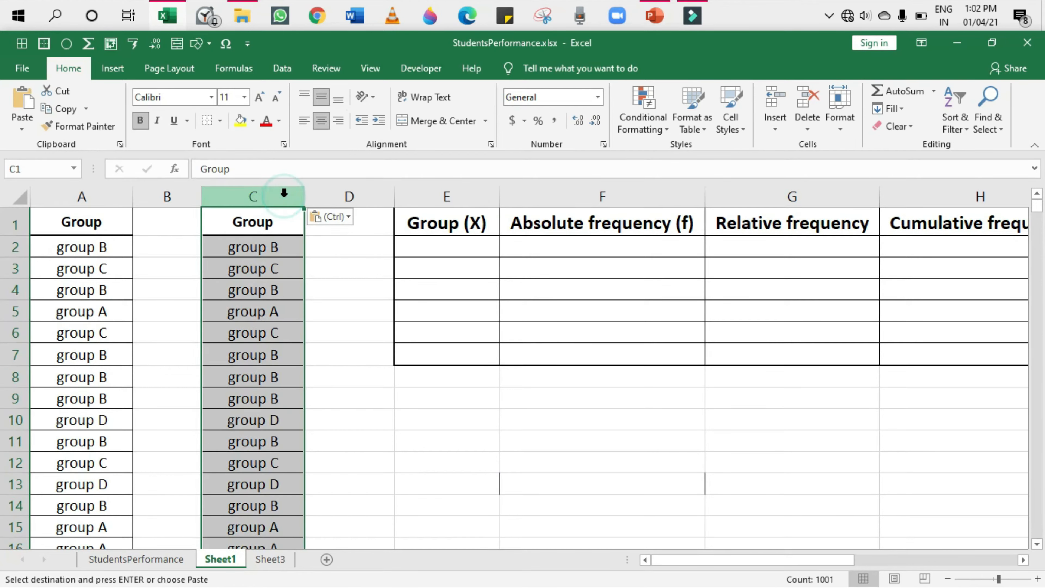
click(282, 67)
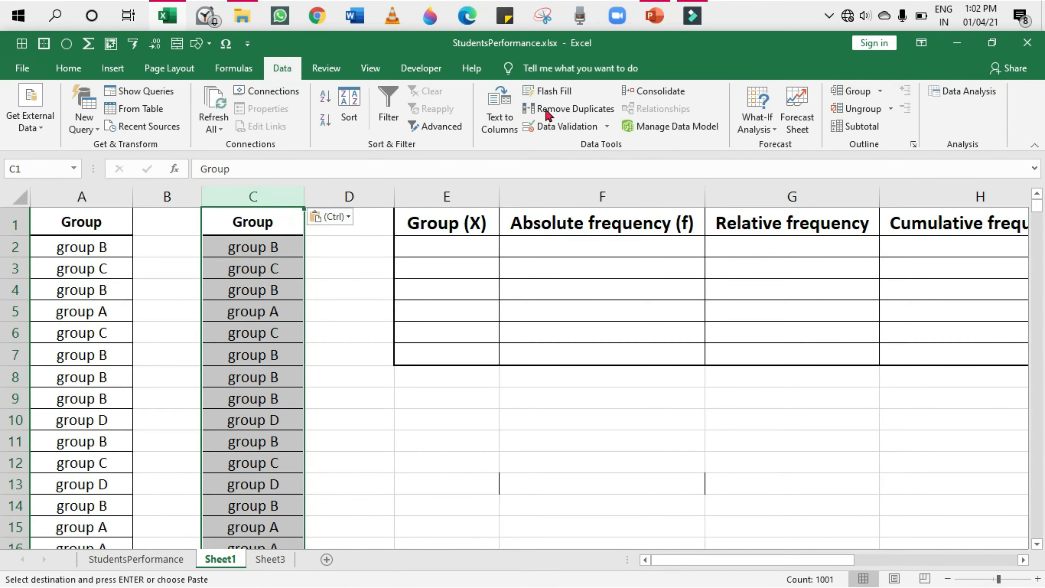
click(585, 116)
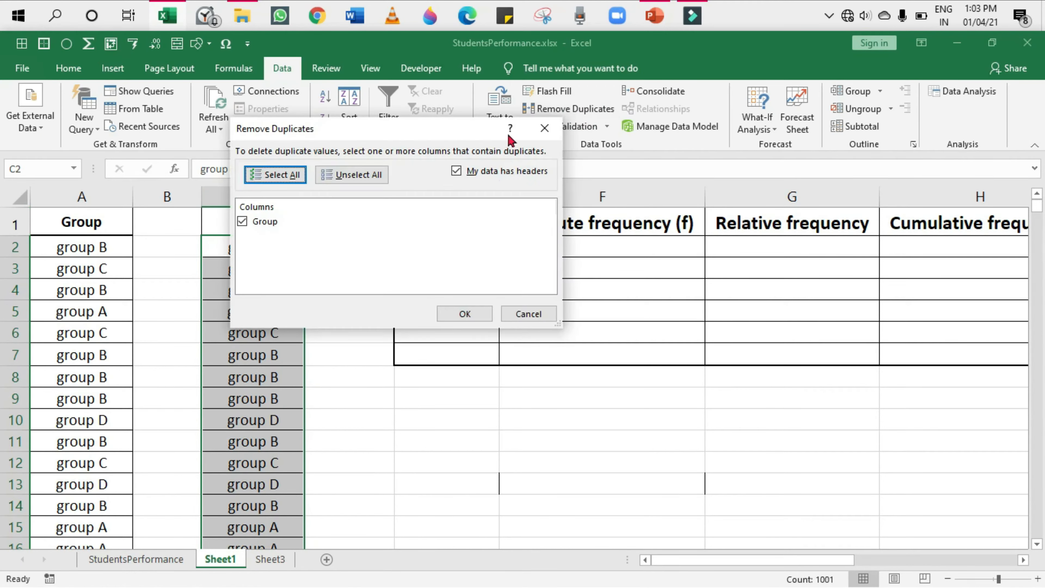
drag(452, 138, 659, 235)
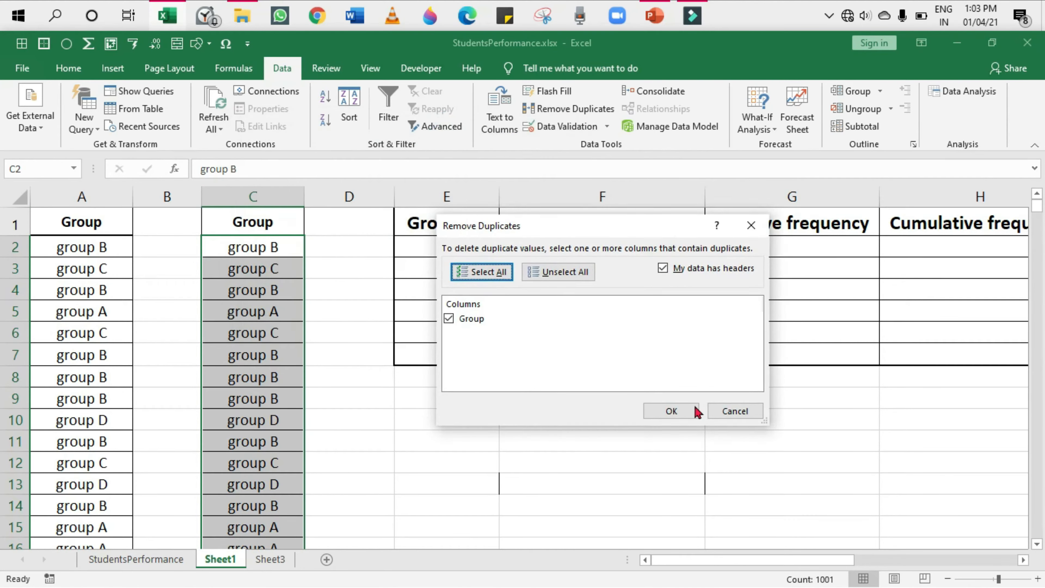
click(684, 412)
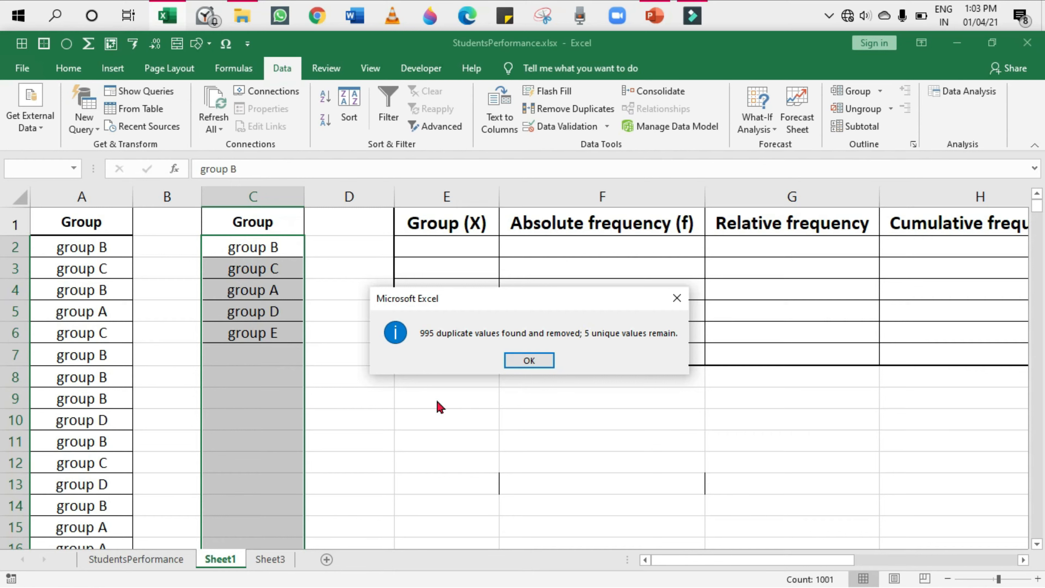
click(528, 360)
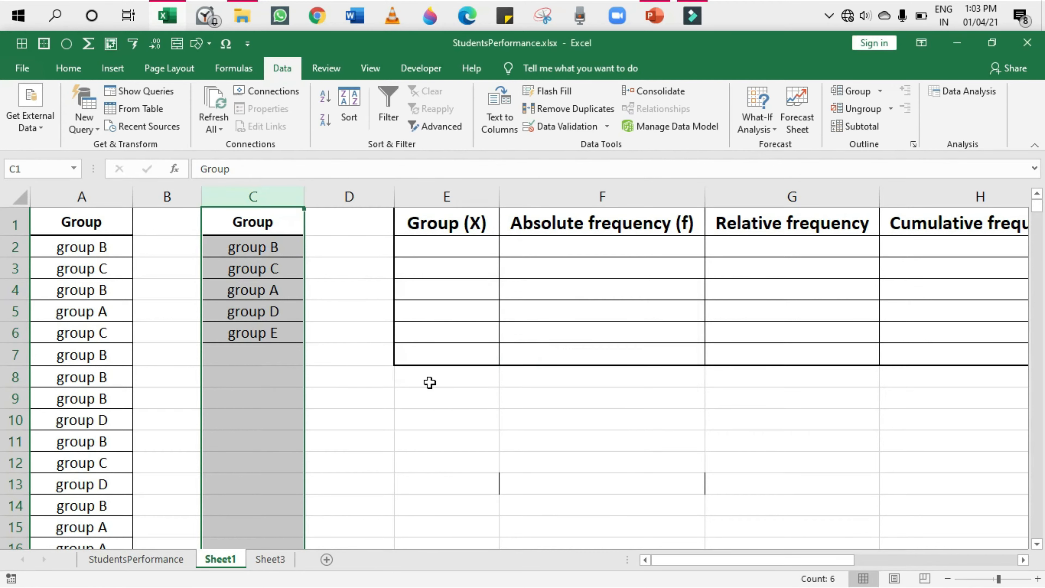
click(360, 403)
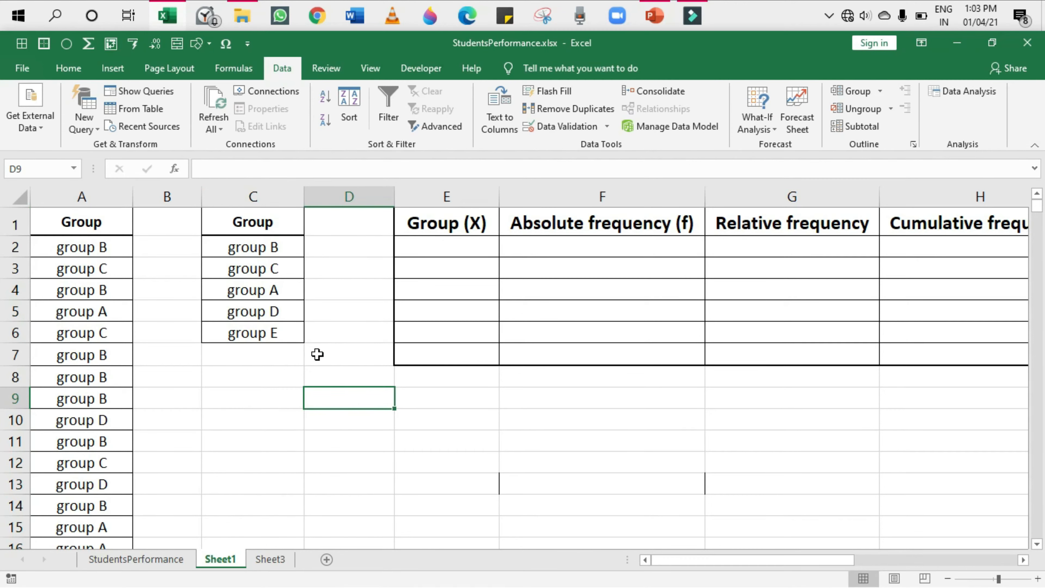
Paste the copied group A to group E list from Sheet3 into Sheet1 starting at E2, and enter TOTAL in E7.
click(271, 560)
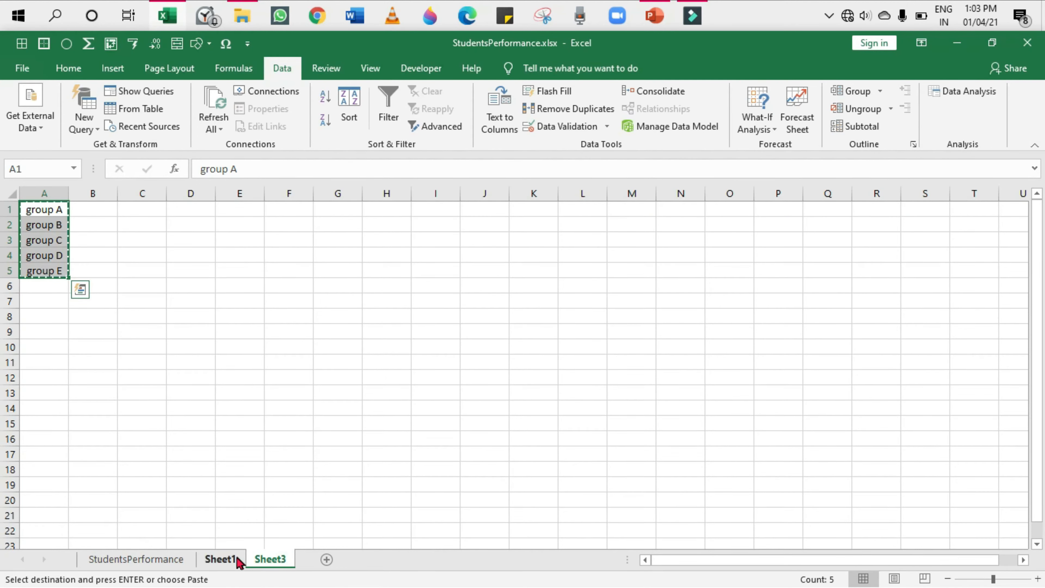
click(222, 559)
click(453, 251)
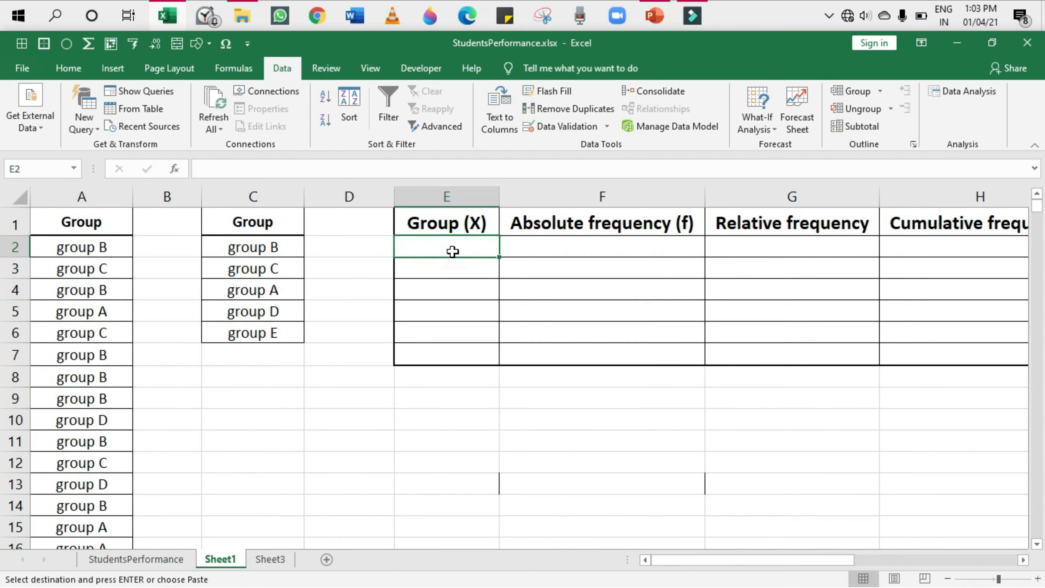
key(ctrl+v)
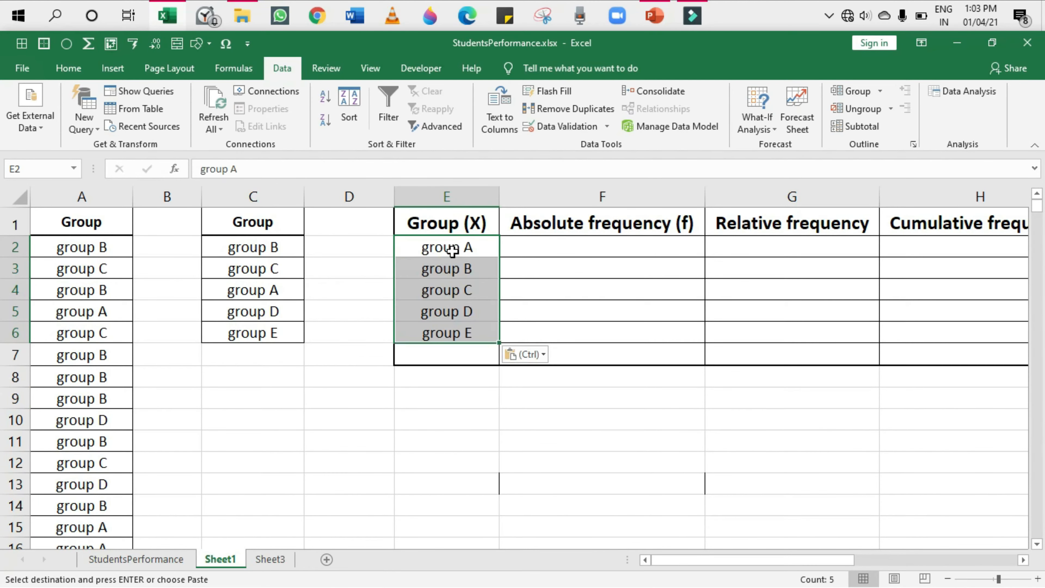
click(466, 363)
text(TOTAL)
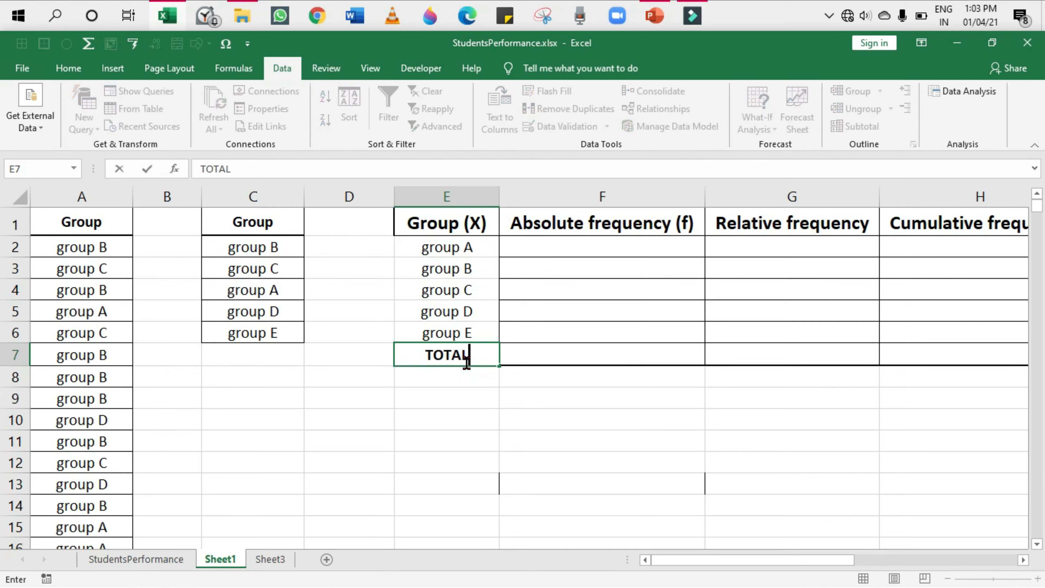
Write the formula =COUNTIF(A:A,E2) in F2 to count group A under Absolute frequency (f).
click(571, 247)
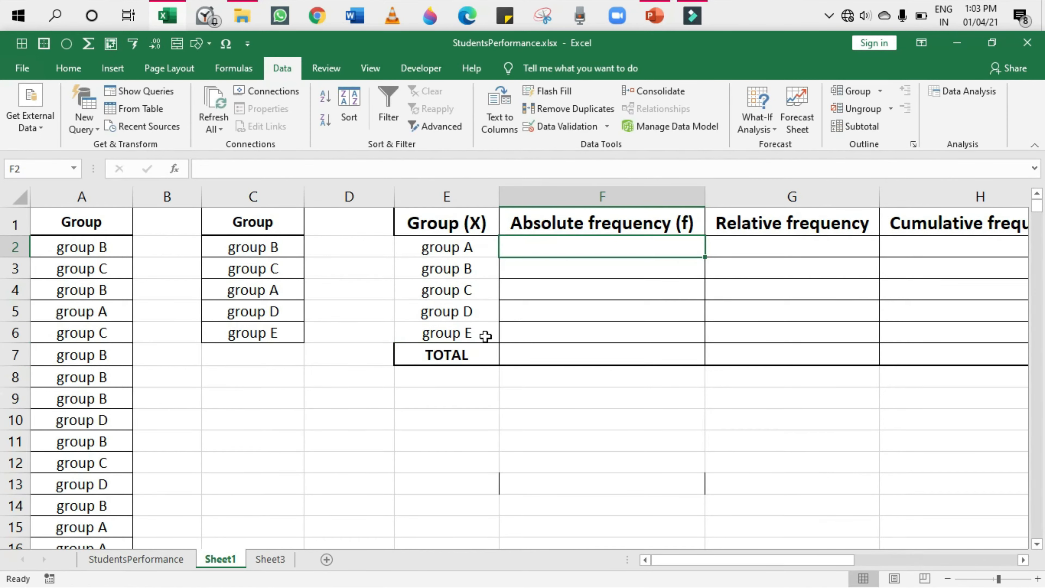
mouse_move(699, 560)
mouse_down()
mouse_move(721, 563)
mouse_move(699, 563)
mouse_up()
text(=COUNT)
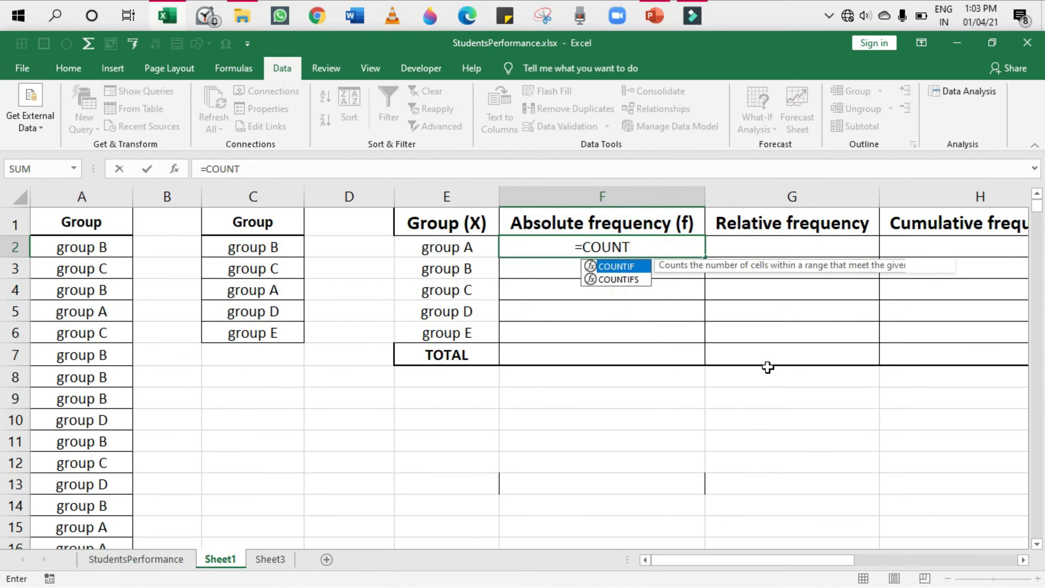
text(IF()
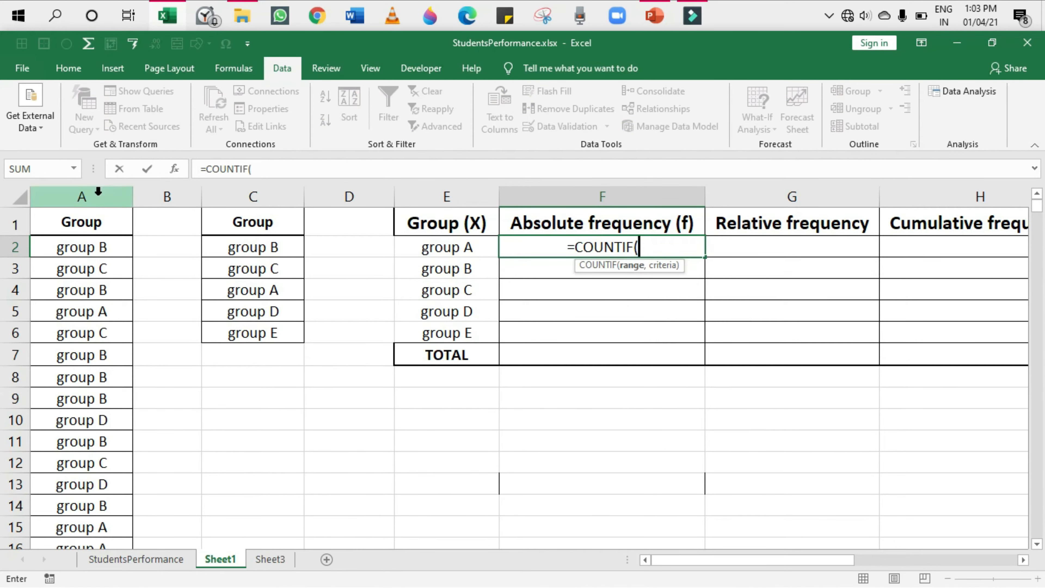
click(98, 191)
text(,)
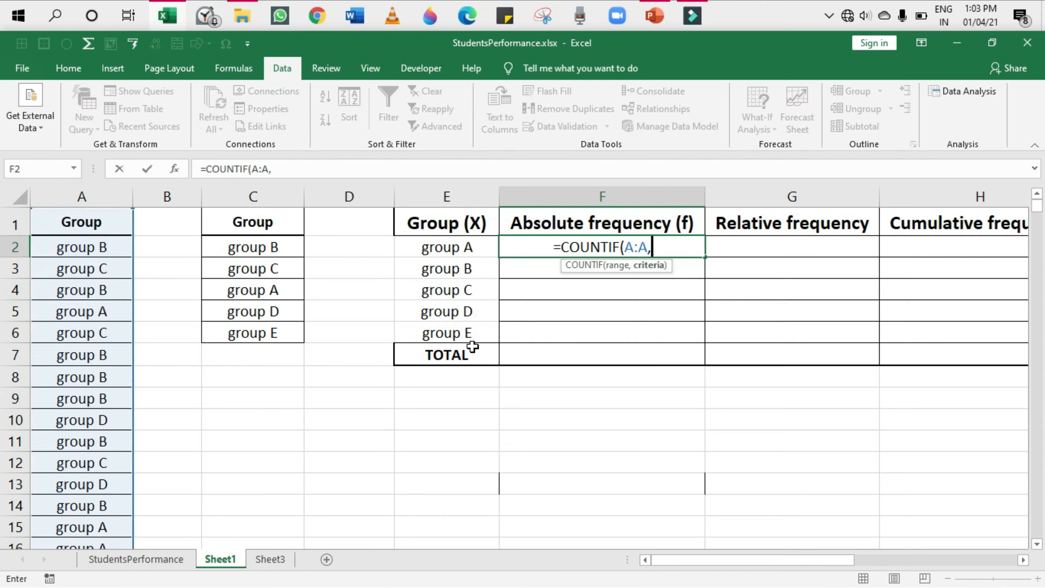
click(469, 248)
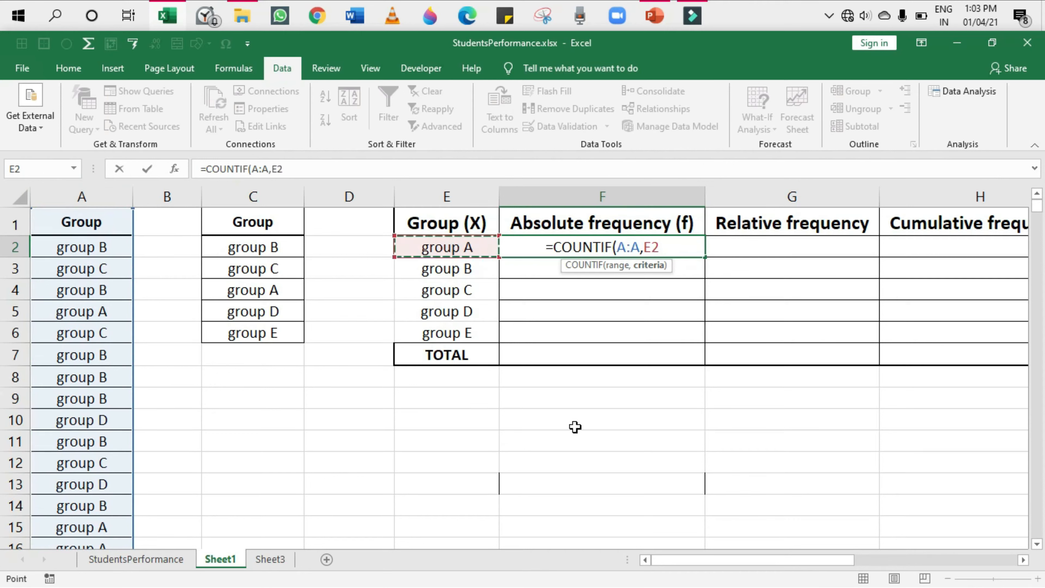
text())
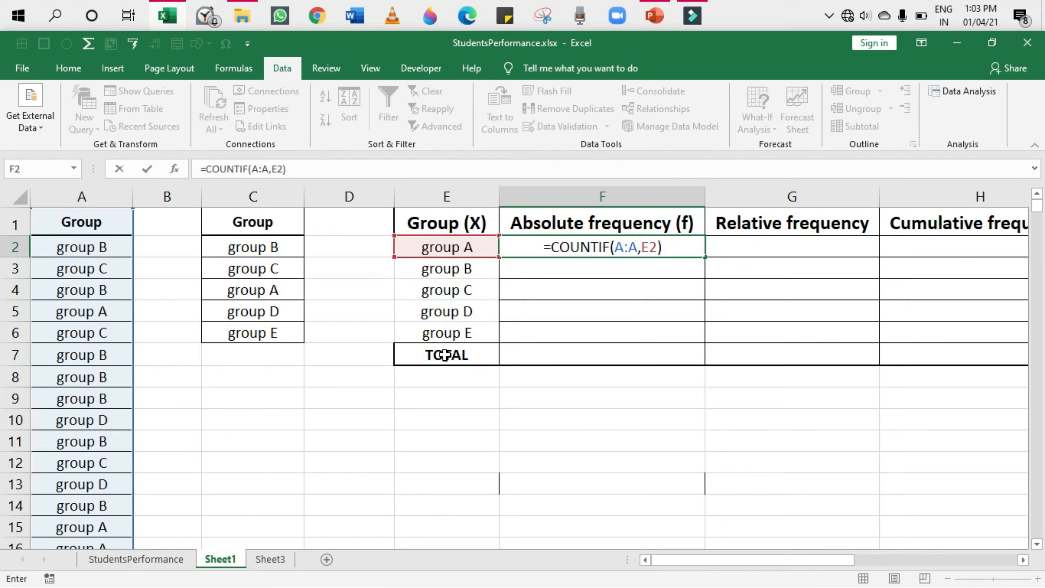
Make the COUNTIF range in F2 absolute as $A:$A and fill the formula down through F6.
click(263, 169)
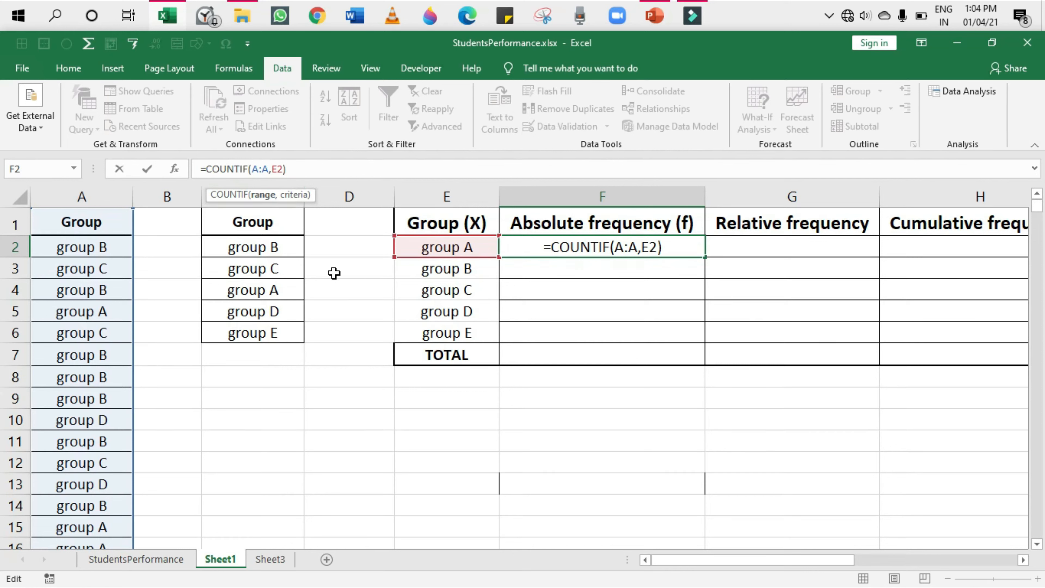
key(F4)
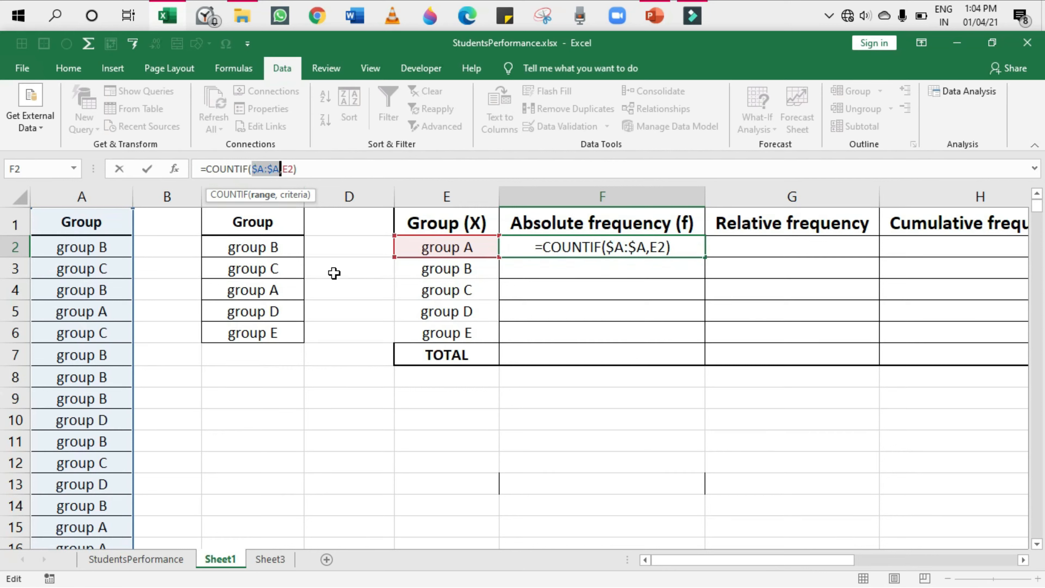
click(335, 172)
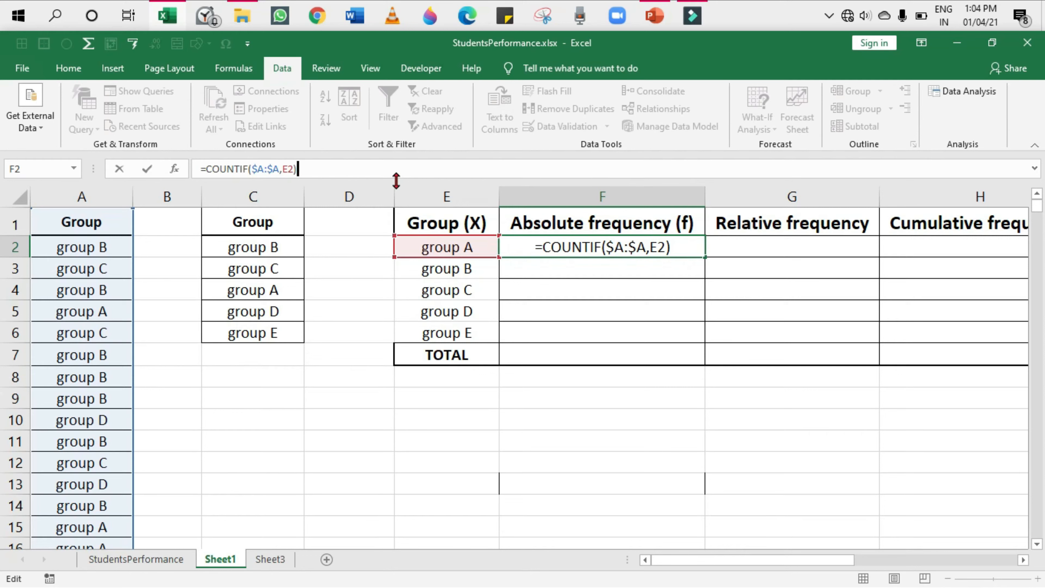
key(Return)
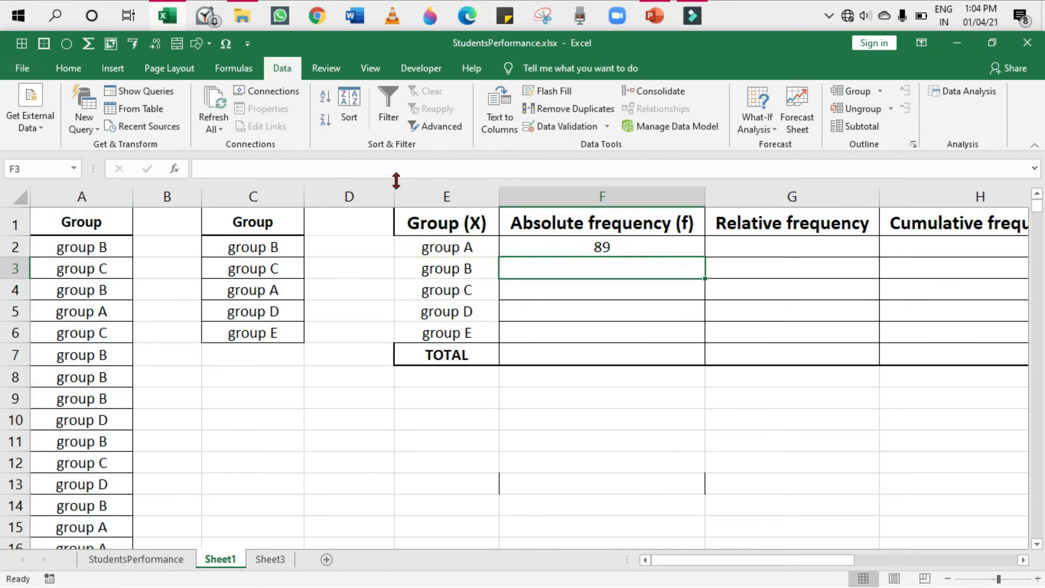
click(672, 243)
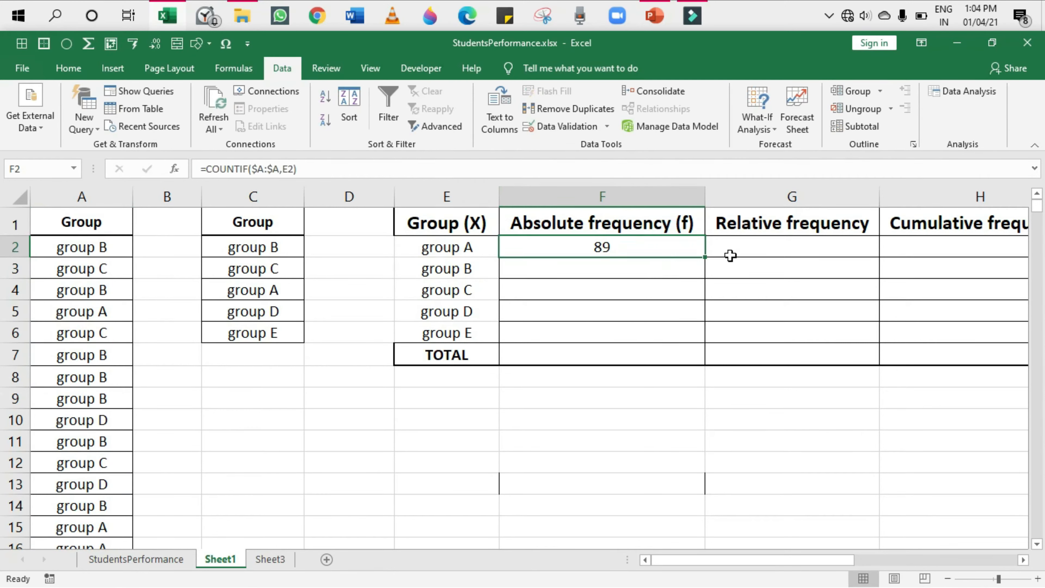
drag(707, 258, 704, 341)
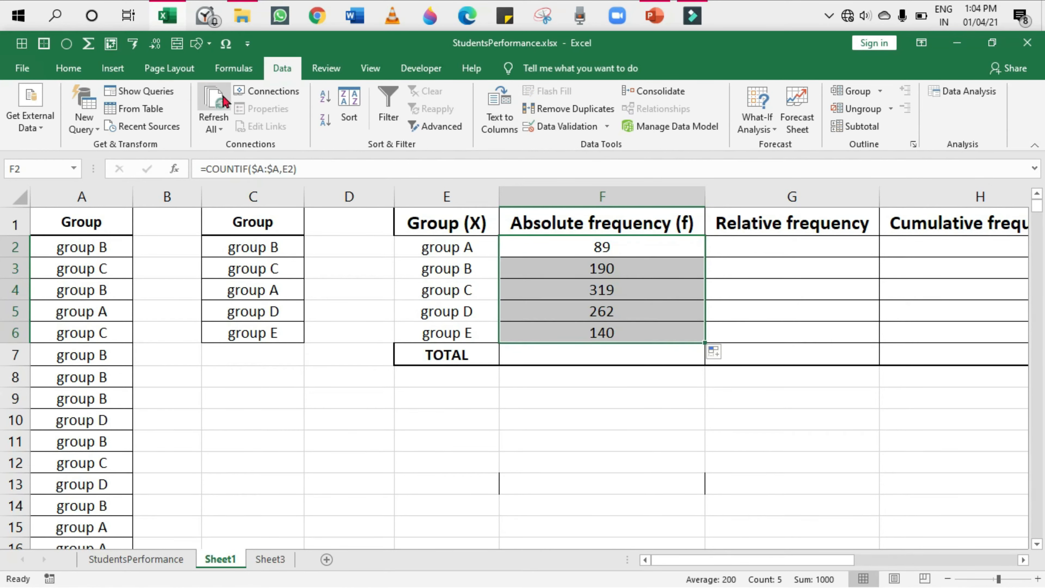
Total the Absolute frequency (f) values F2 to F6 in cell F7 with AutoSum.
click(68, 76)
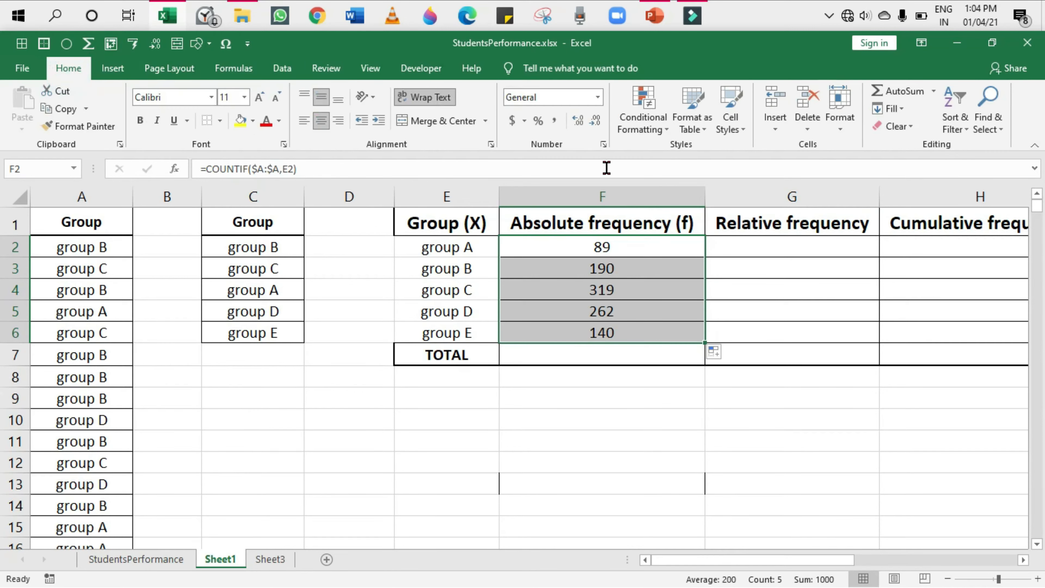
click(897, 98)
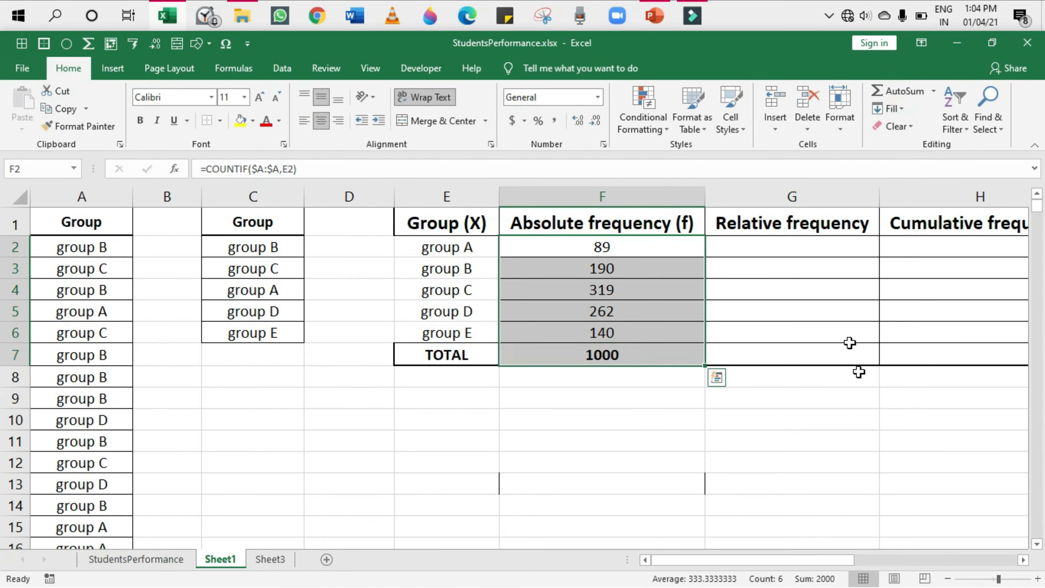
click(818, 444)
Enter the formula =(F2/1000)*100 in G2 to calculate group A's relative frequency as a percentage.
drag(716, 559, 802, 559)
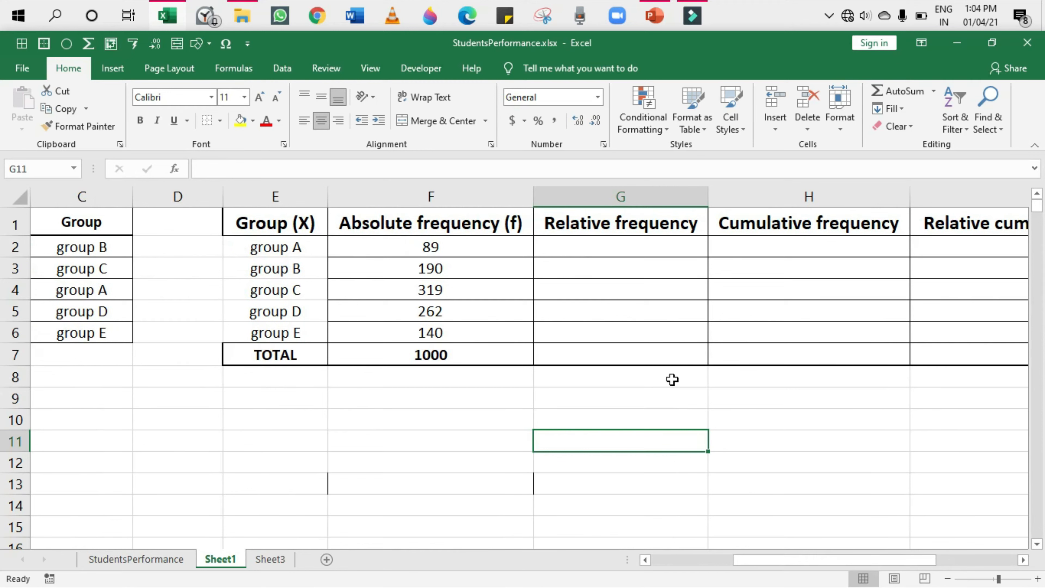
click(642, 255)
double_click(643, 256)
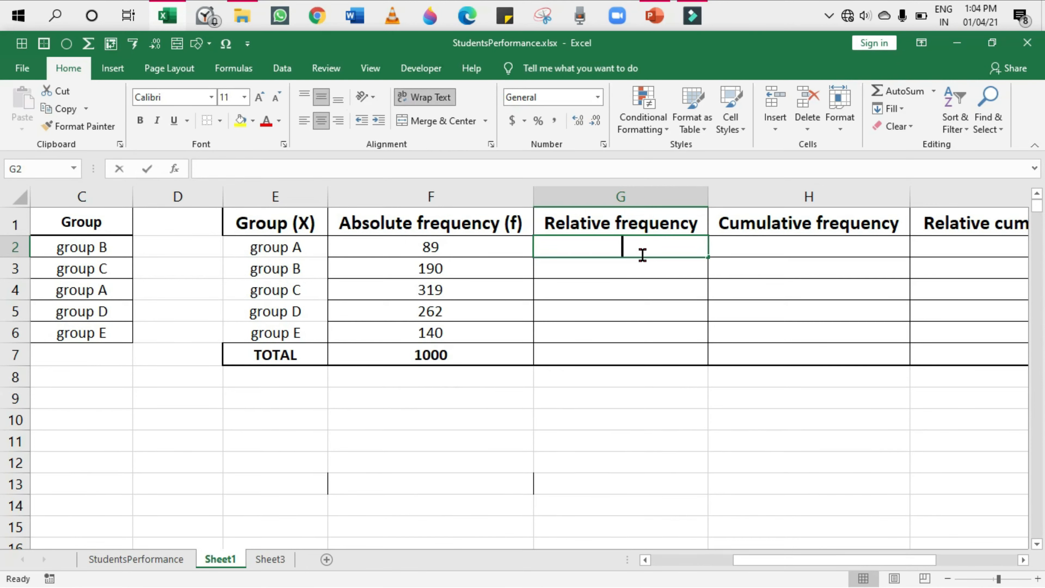
text(=)
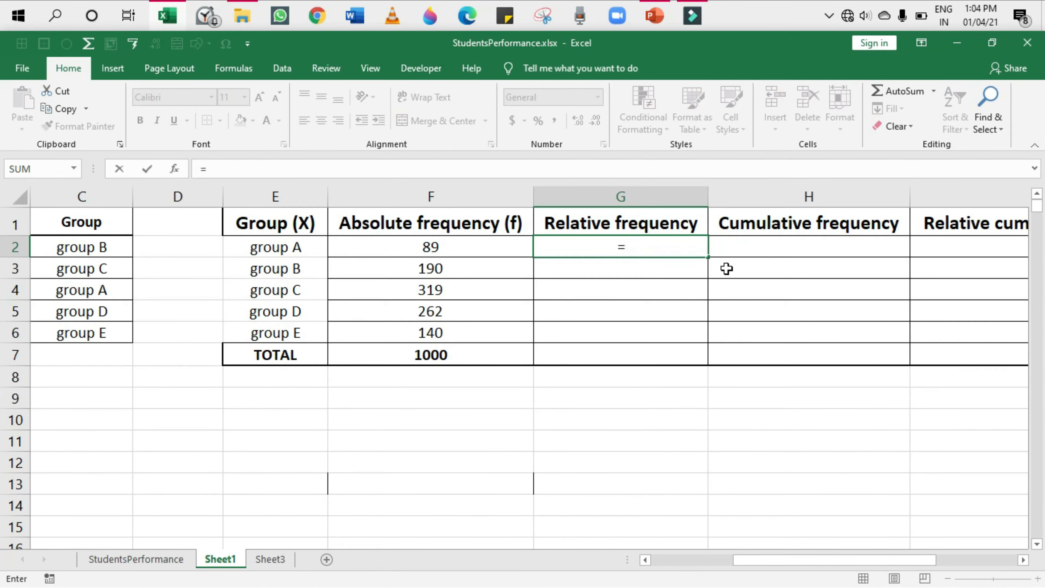
text(()
click(452, 238)
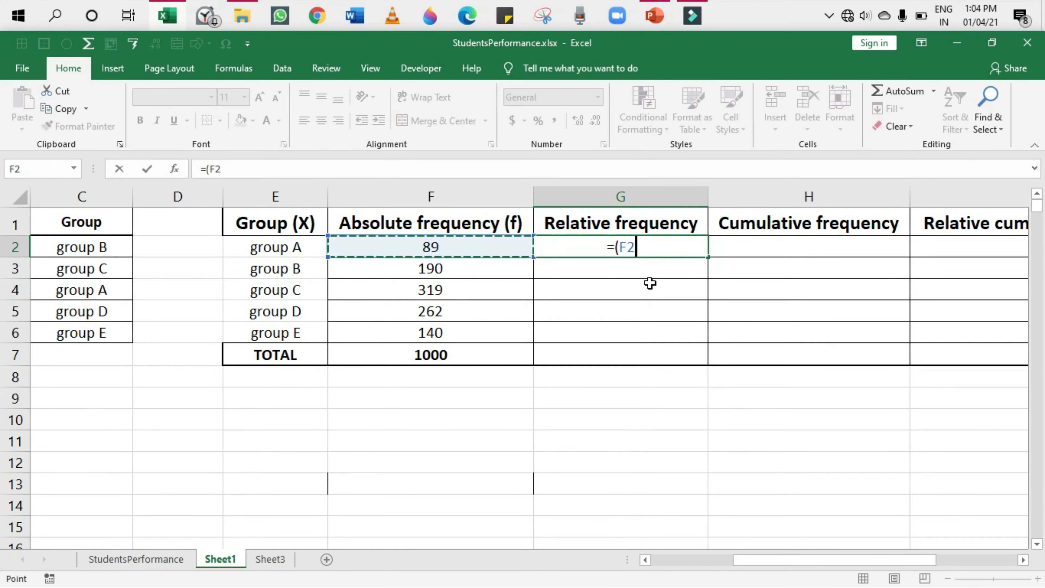
text(/1000)
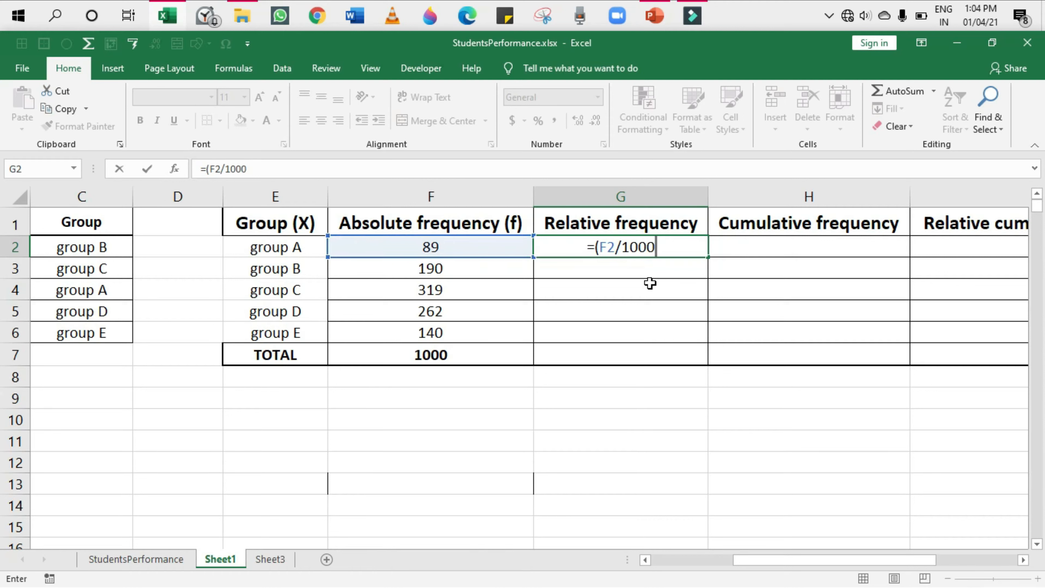
text()*100)
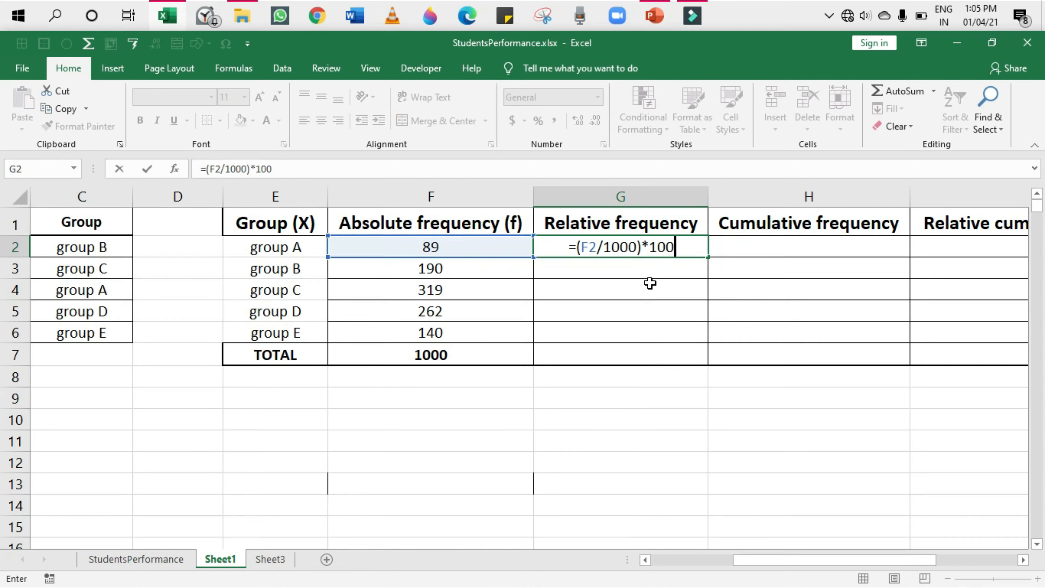
key(Return)
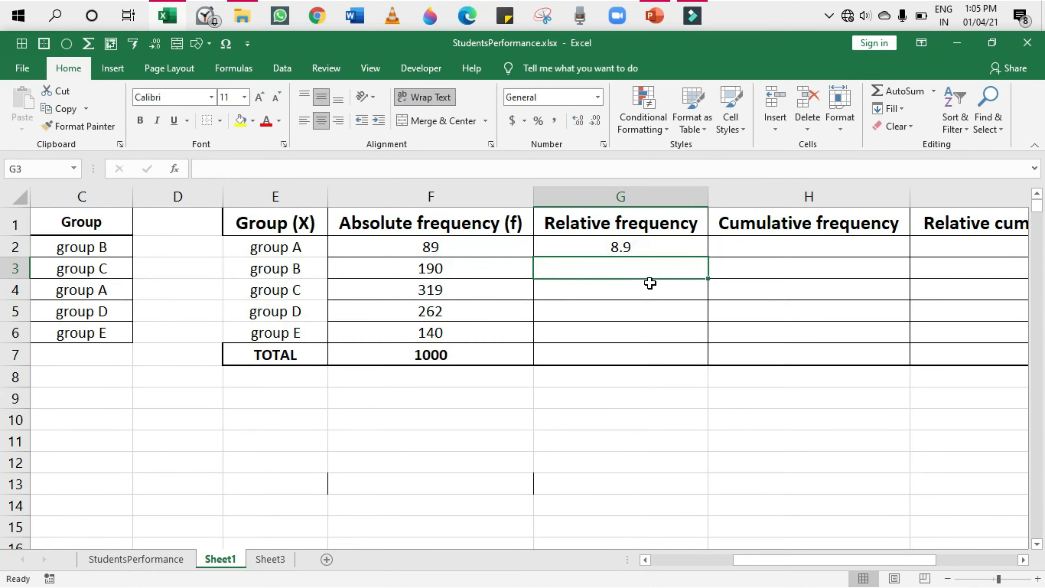
Fill the relative frequency formula from G2 down through G6 and total the column in G7 with AutoSum.
click(669, 242)
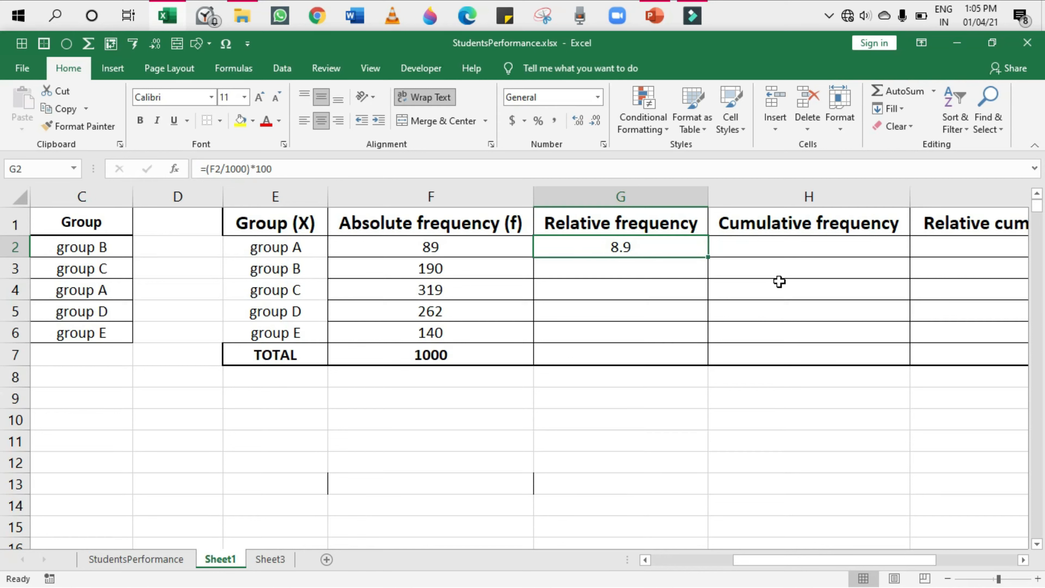
drag(711, 256, 707, 342)
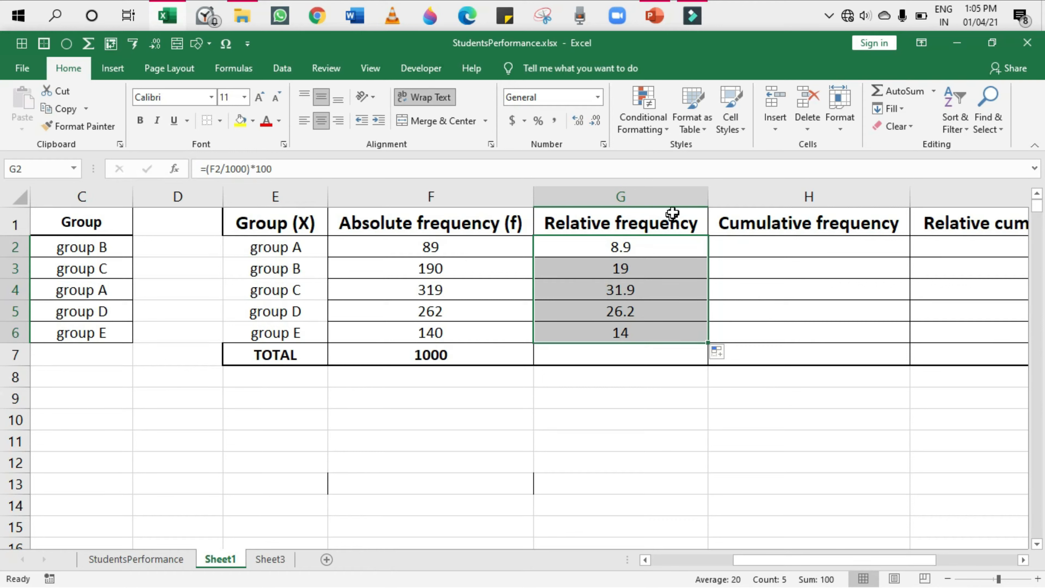
click(906, 98)
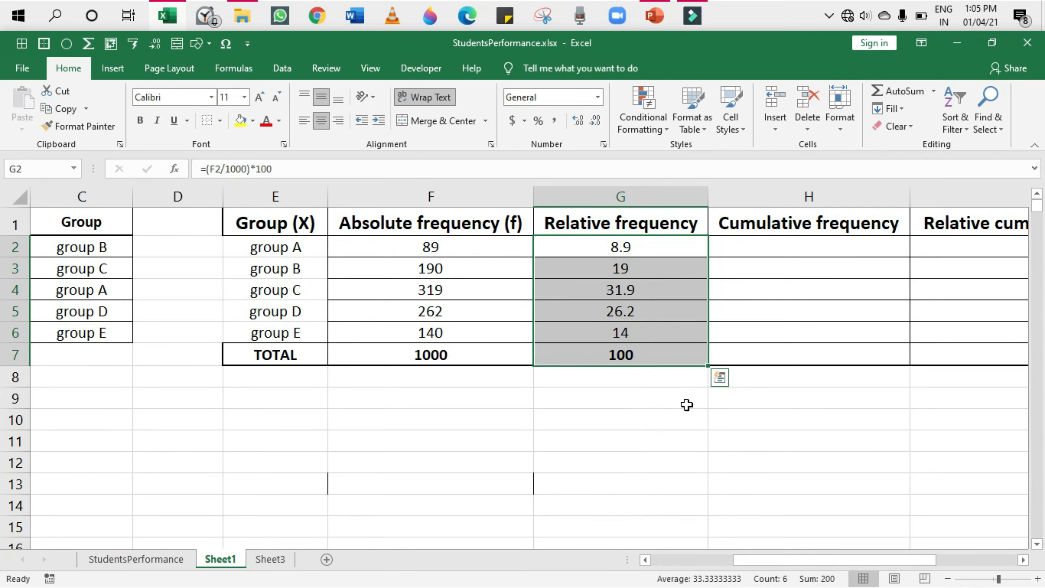
click(644, 393)
click(644, 363)
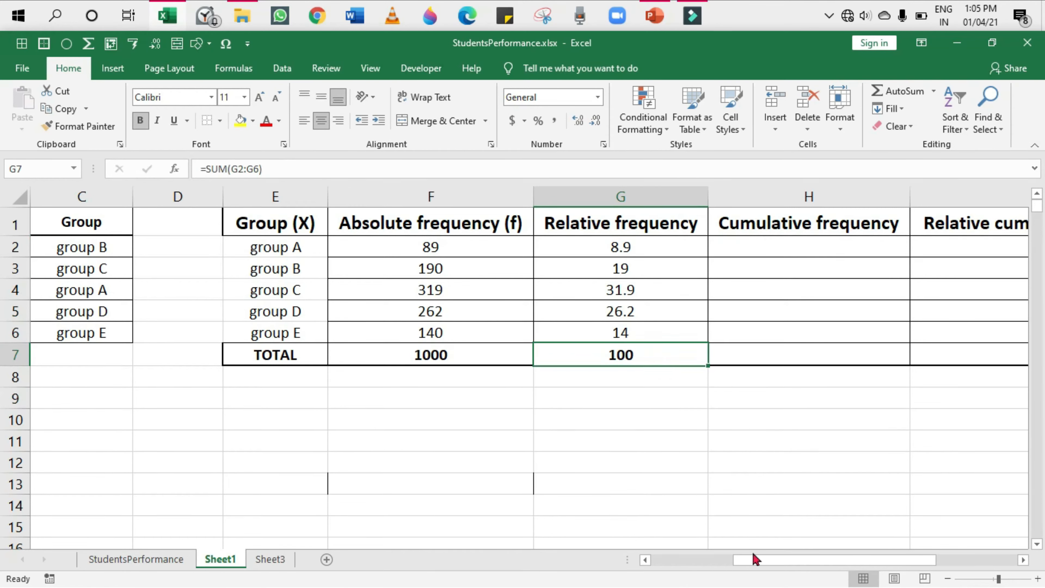
Enter the formula =F2 in H2 as the starting value of the Cumulative frequency column.
drag(761, 561, 827, 559)
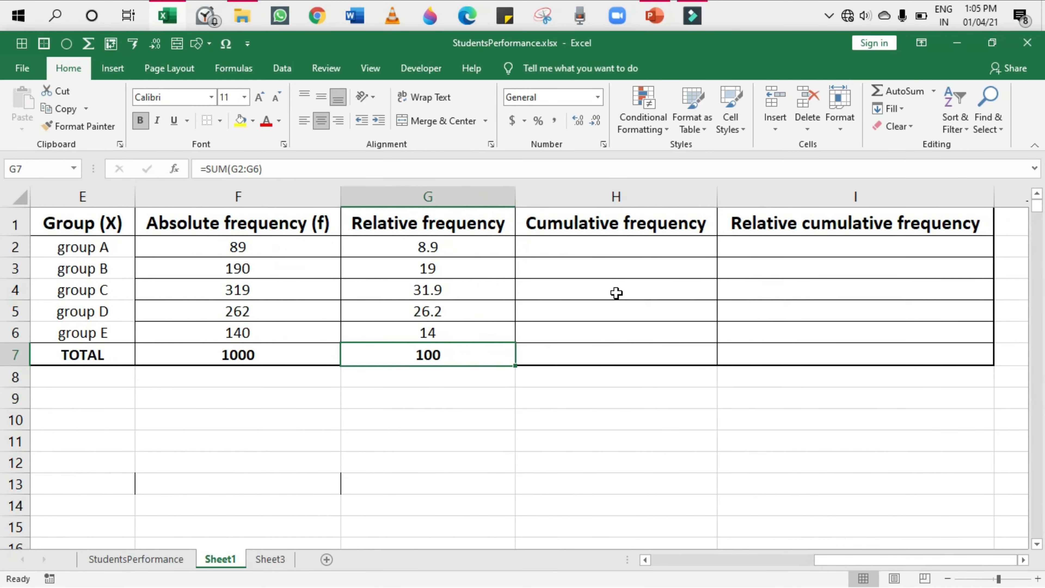
click(613, 247)
text(=)
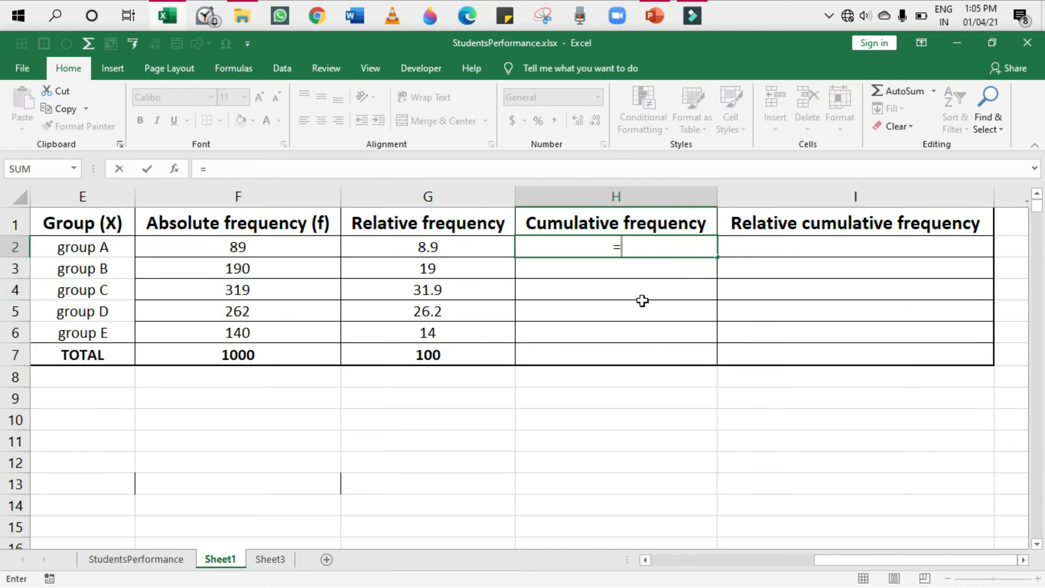
click(262, 248)
key(Return)
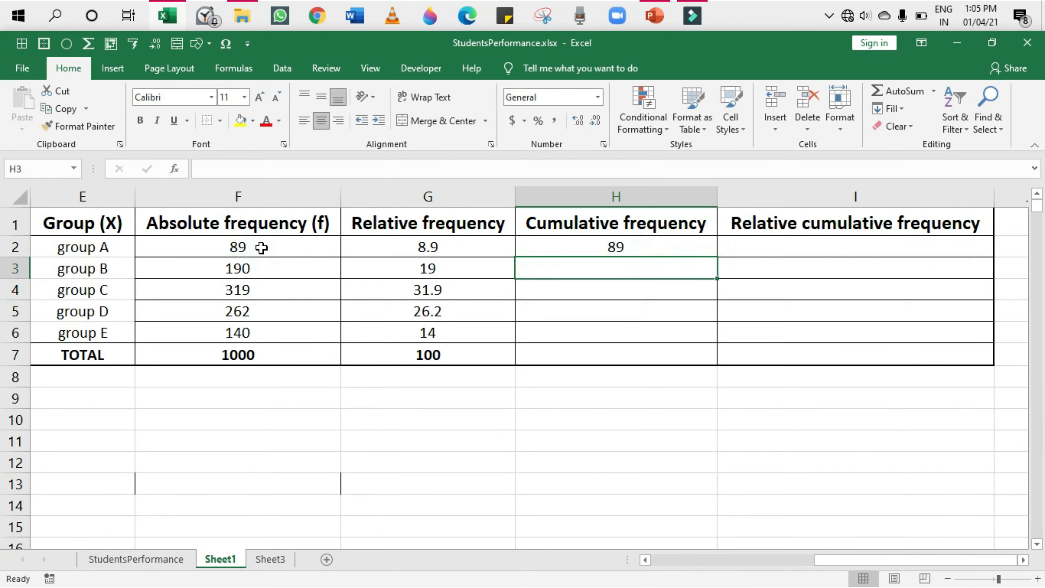
Enter the running-total formula =H2+F3 in H3 and fill it down through H6.
text(=)
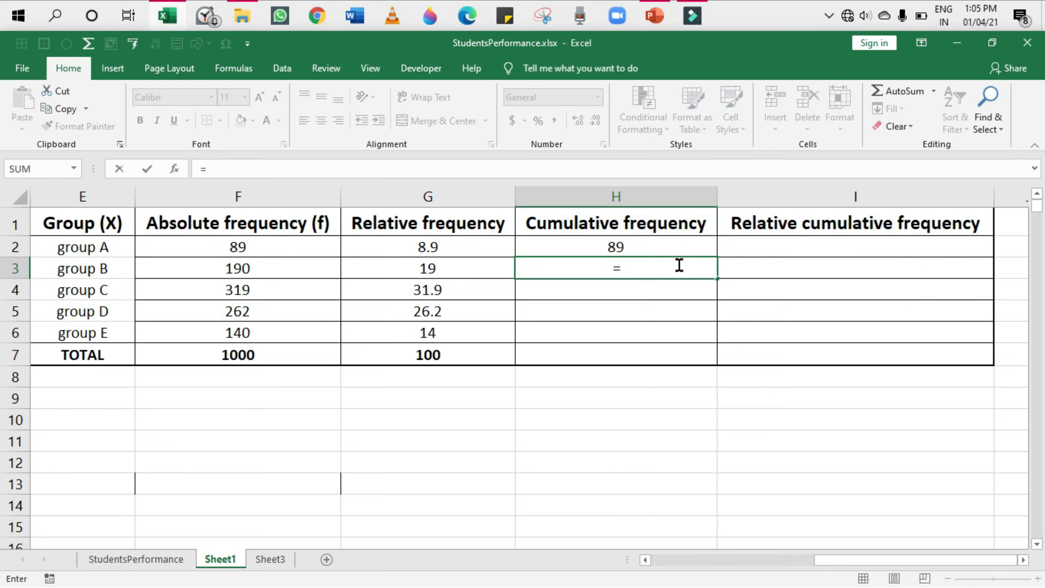
key(Up)
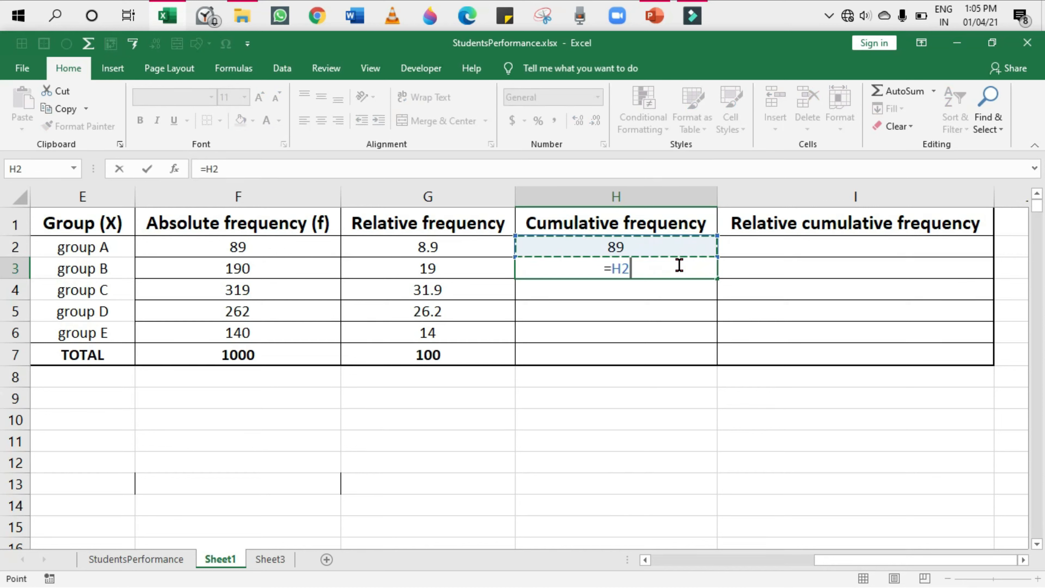
text(+)
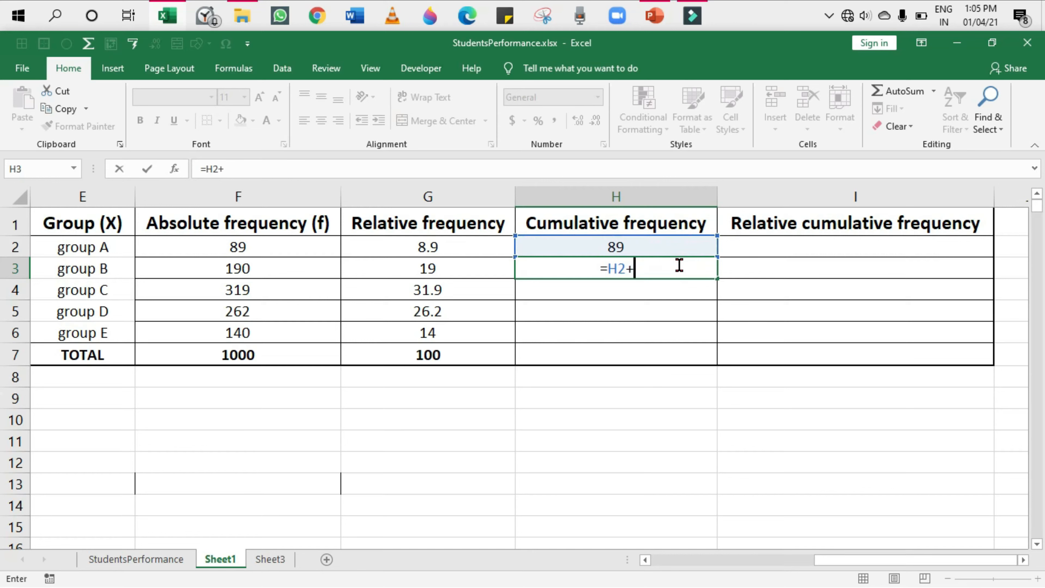
click(315, 273)
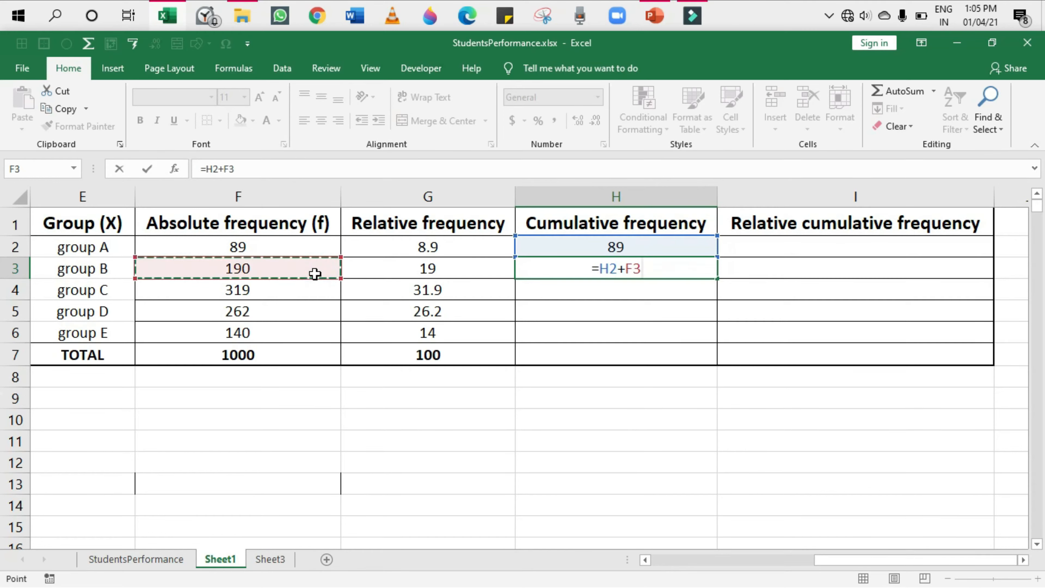
key(Return)
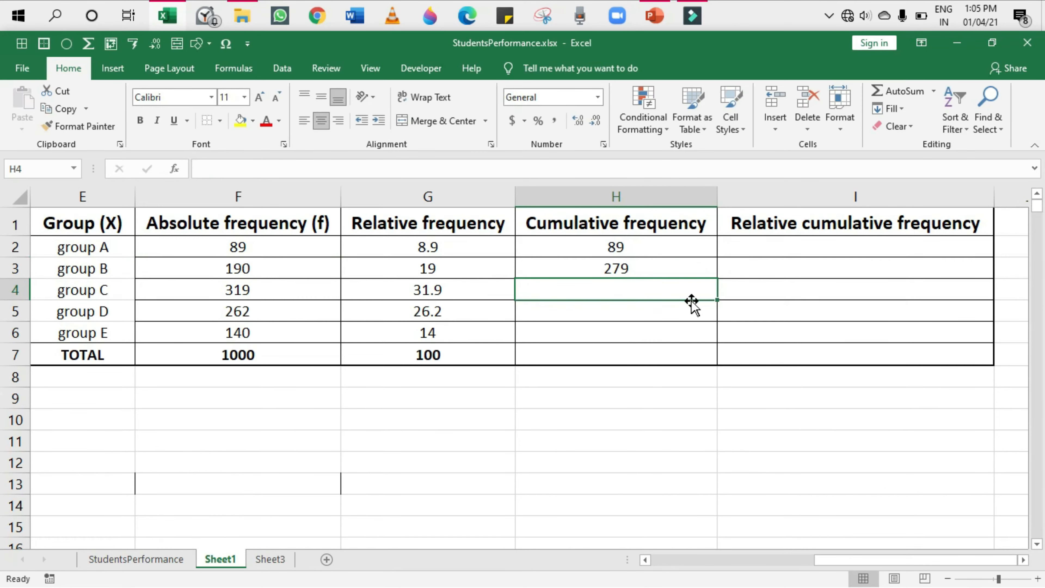
click(673, 270)
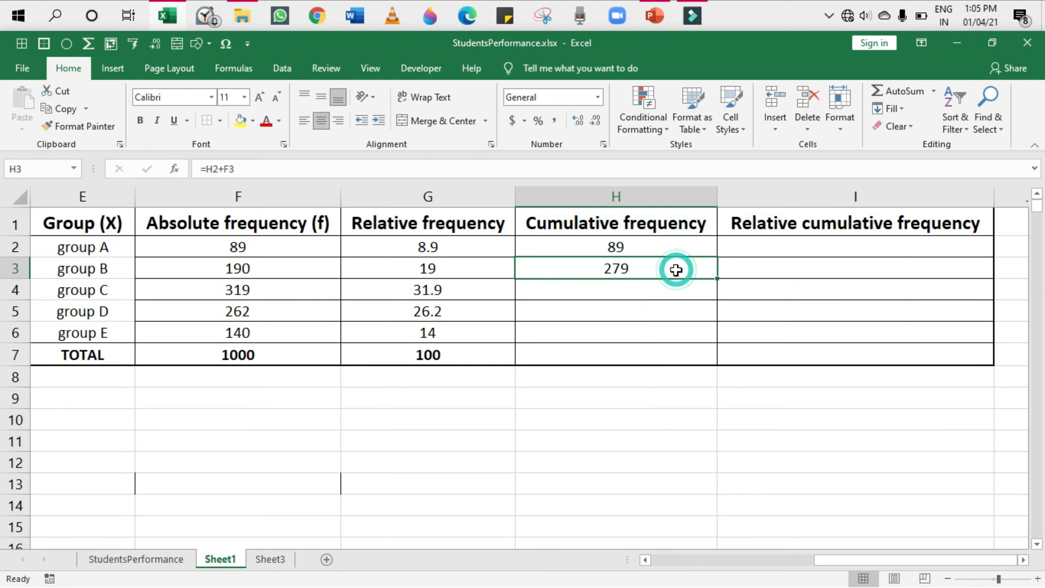
drag(716, 278, 707, 343)
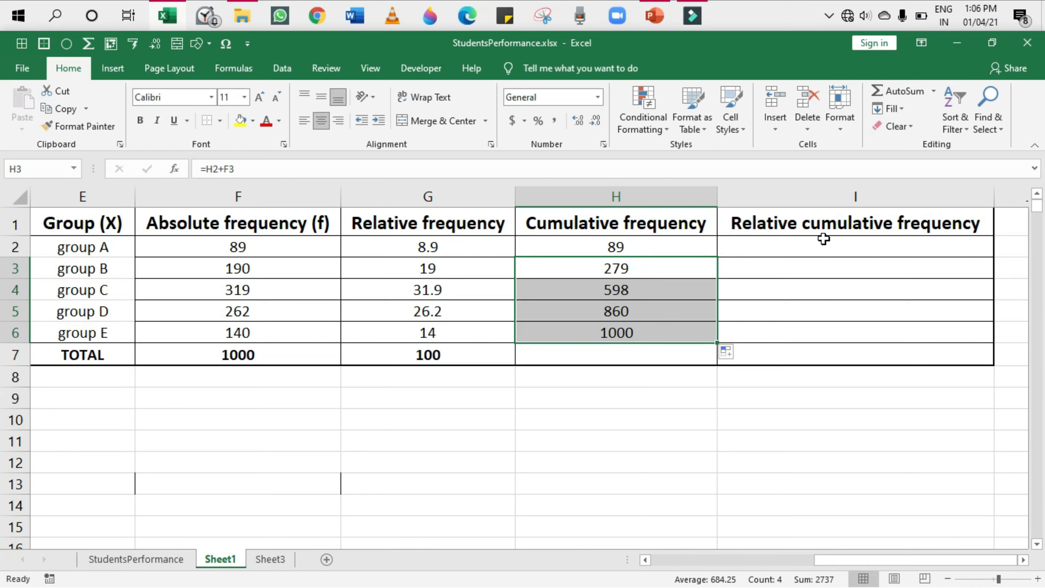
Enter the formula =G2 in I2 as the starting value of the Relative cumulative frequency column.
click(825, 248)
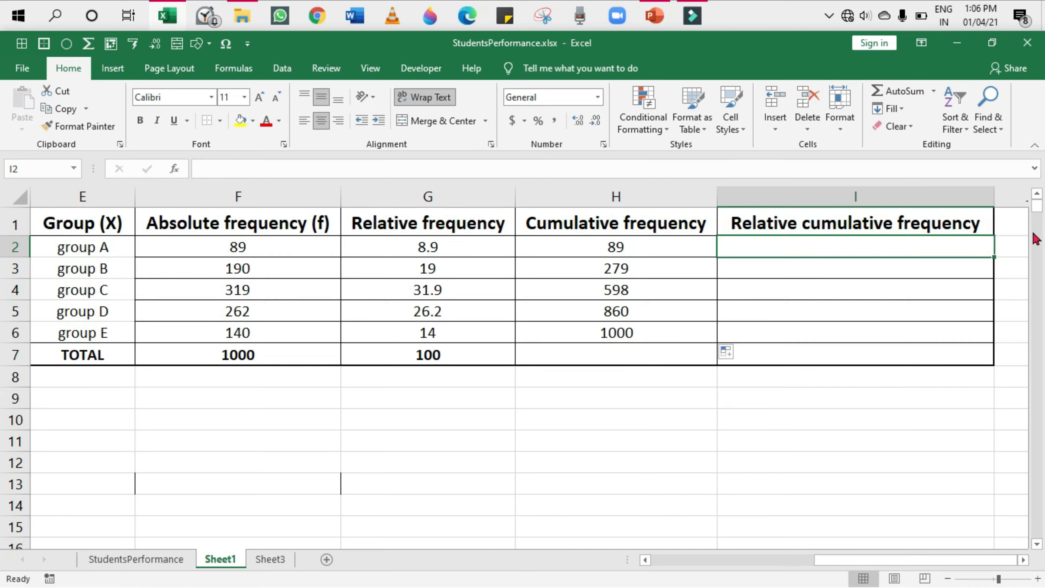
text(=)
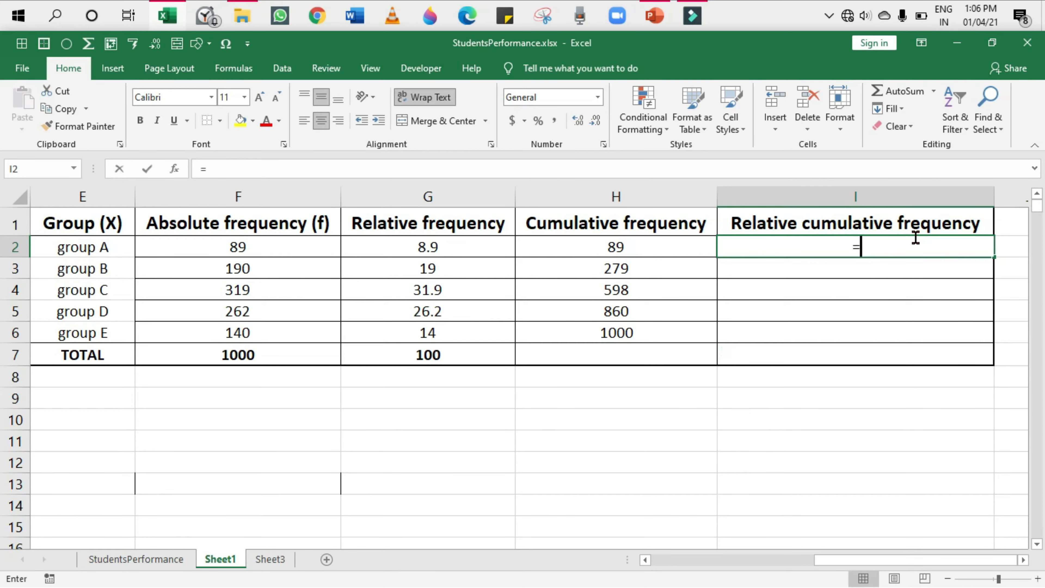
click(420, 250)
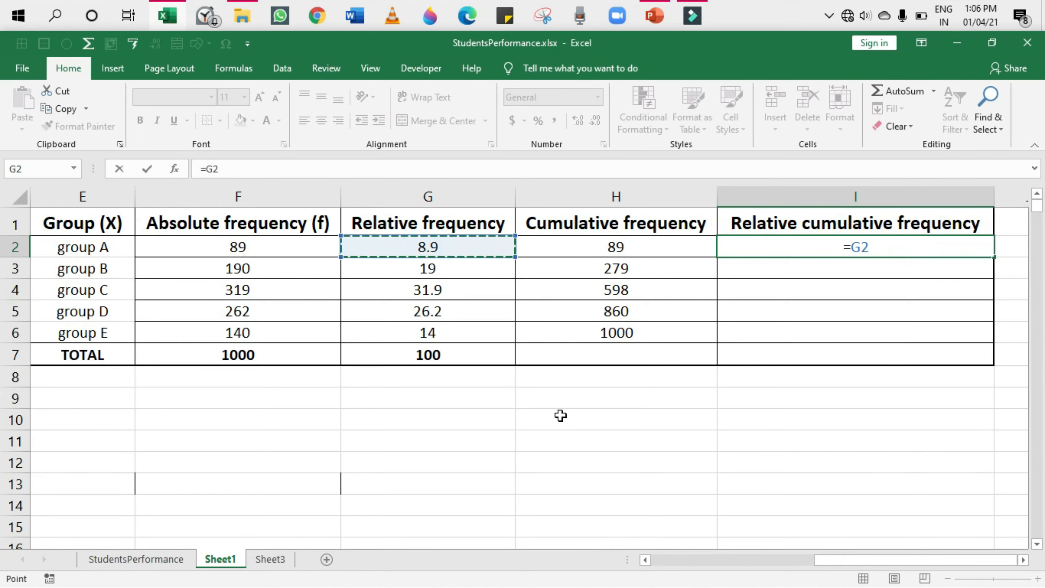
key(Return)
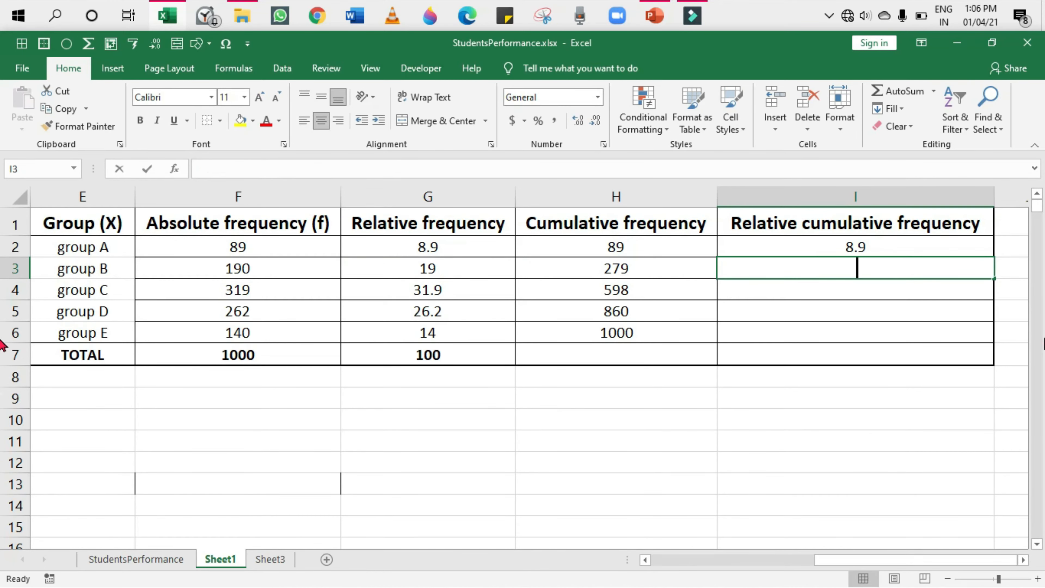
Enter the running-total formula =I2+G3 in I3 and fill it down through I6.
text(=)
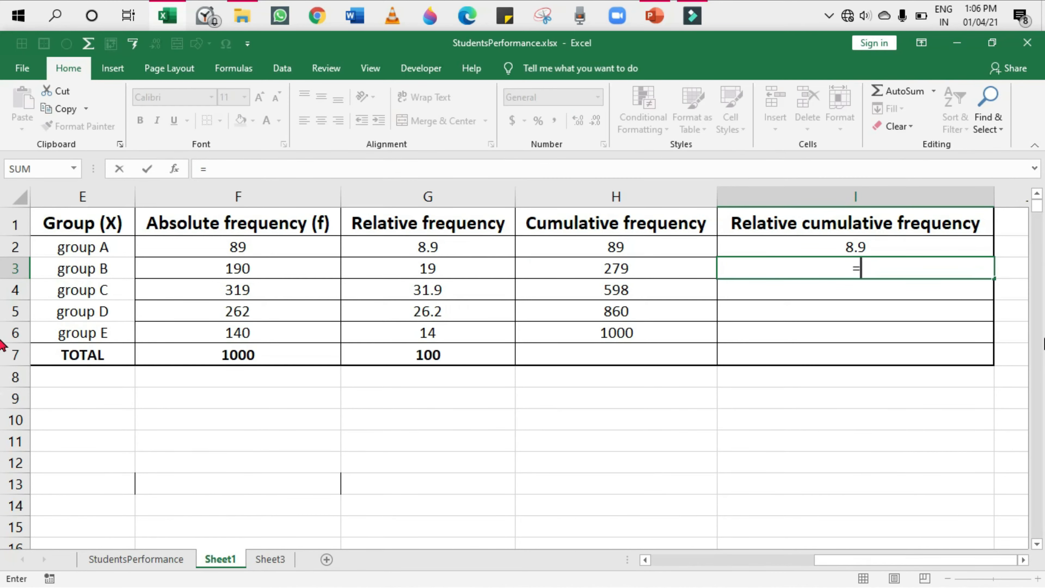
click(922, 254)
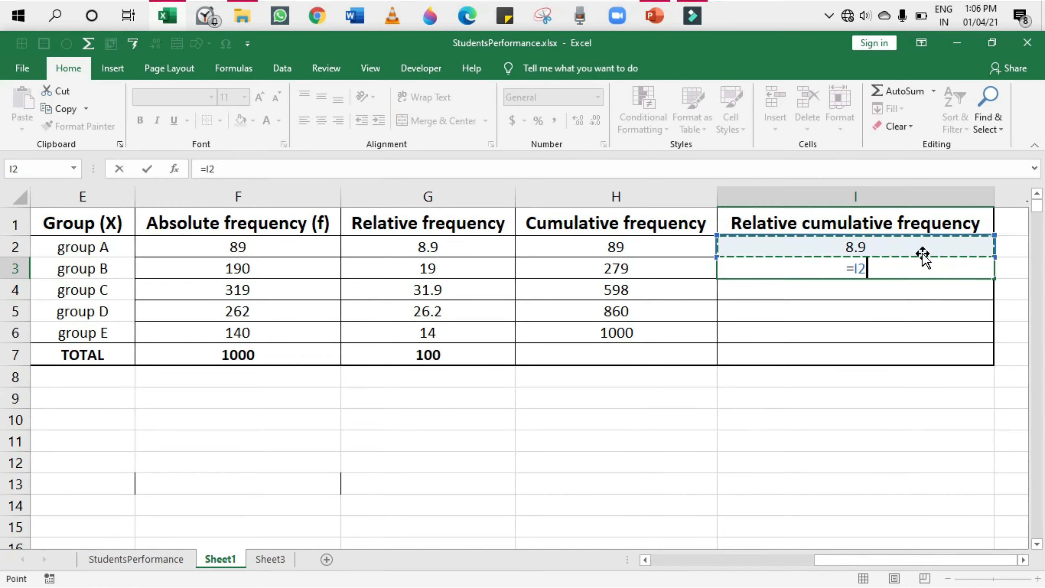
text(+)
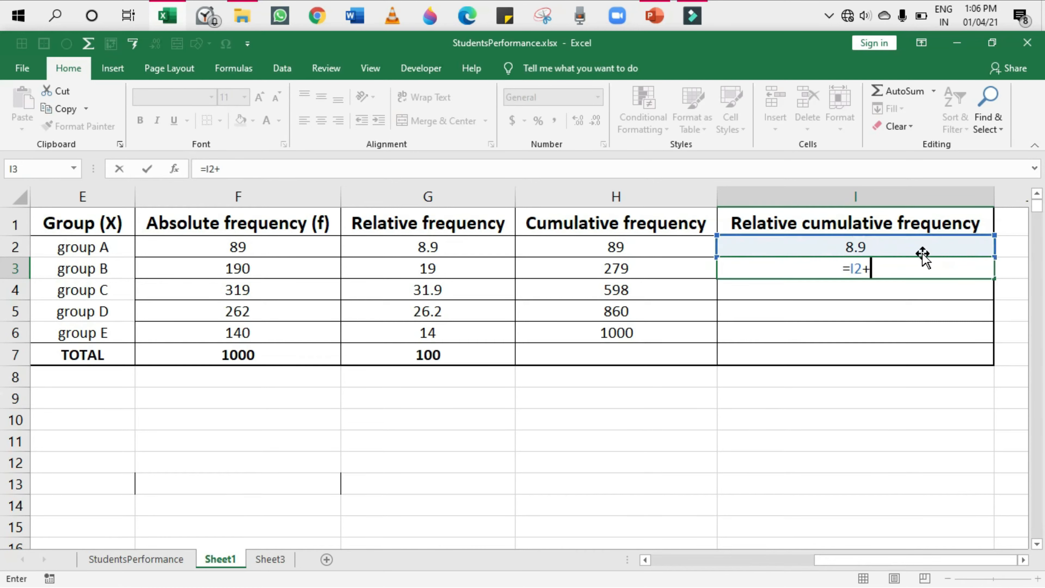
click(474, 272)
key(Return)
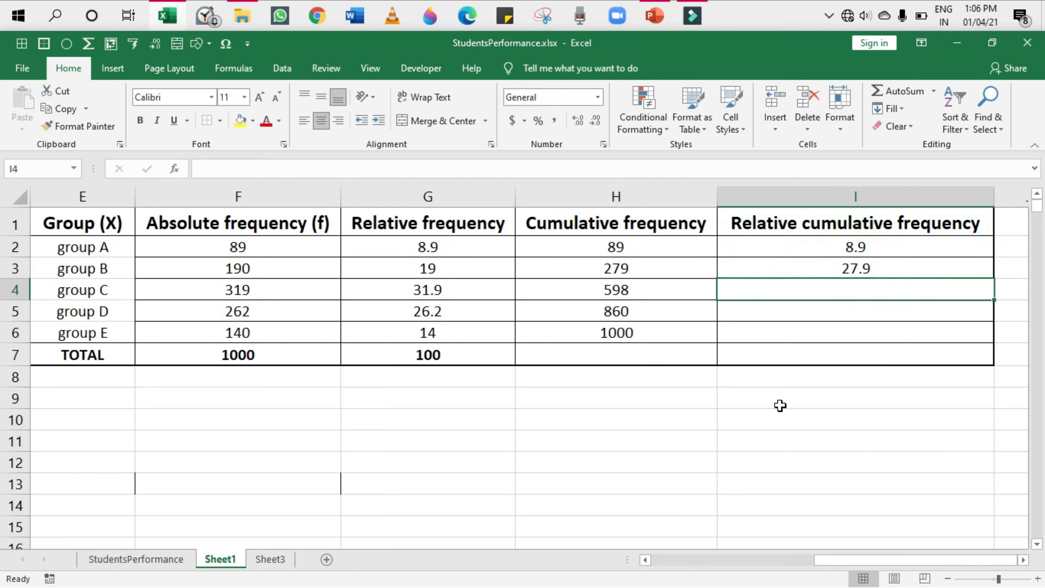
click(901, 268)
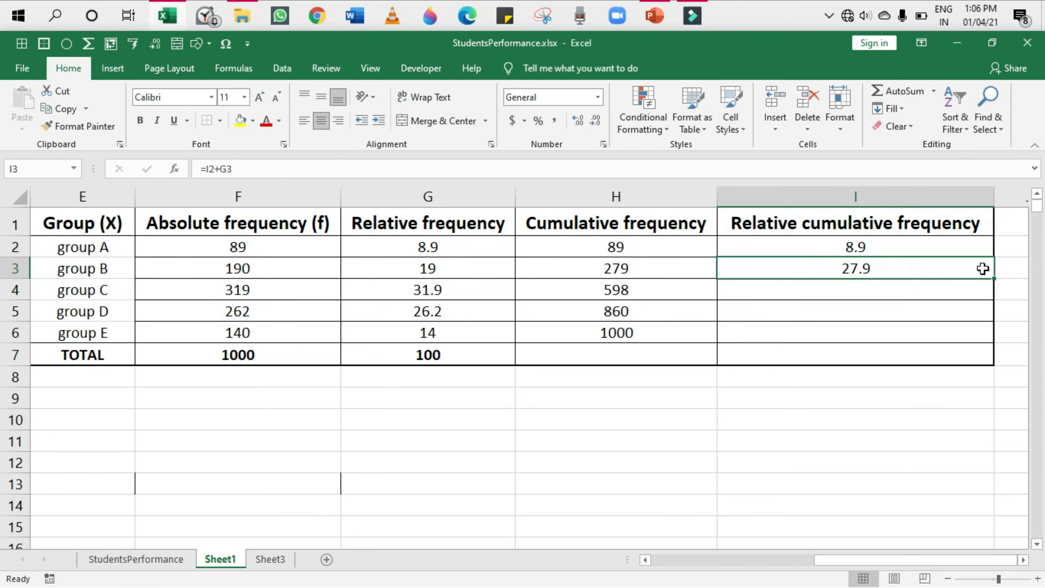
drag(993, 280, 986, 341)
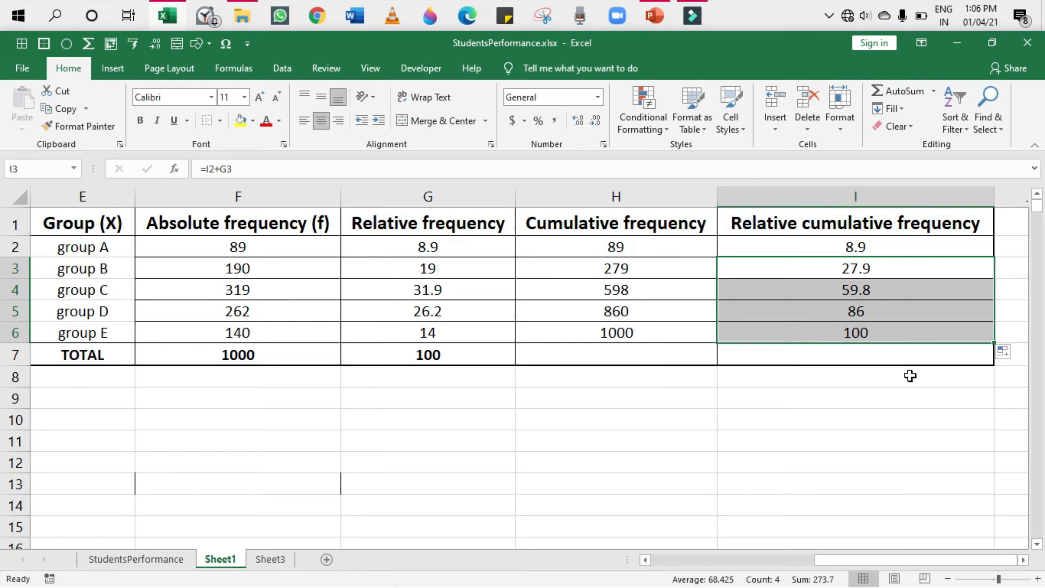
Make group E's relative cumulative frequency in cell I6 bold.
click(923, 441)
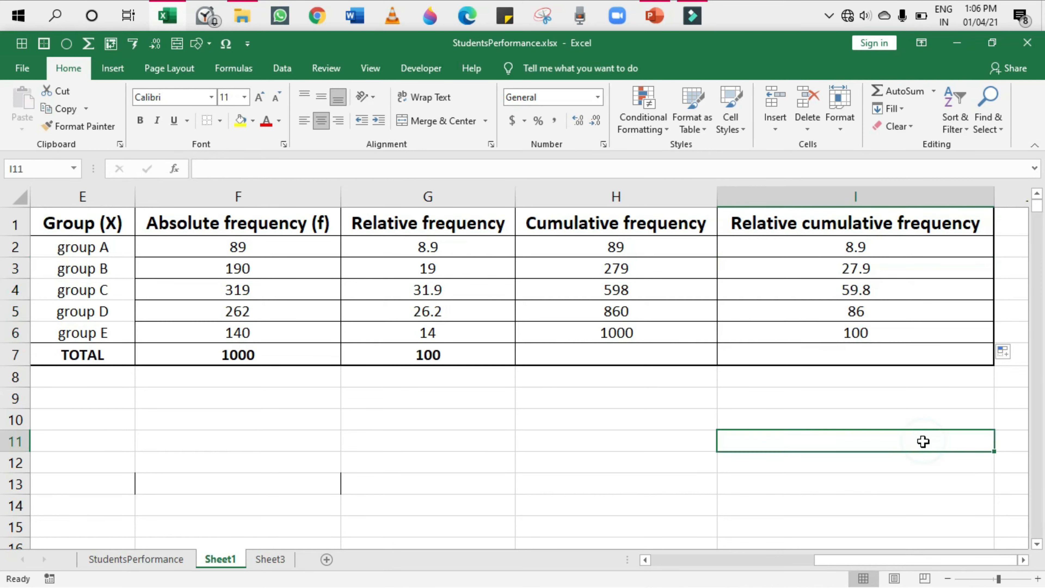
click(875, 330)
key(ctrl+b)
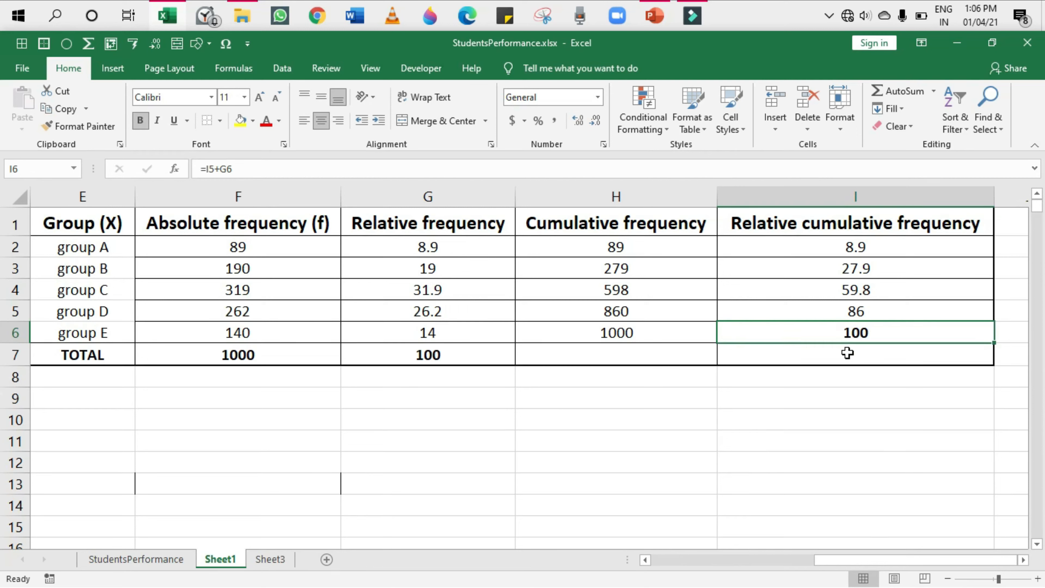
Make group E's cumulative frequency in cell H6 bold.
click(651, 338)
key(ctrl+b)
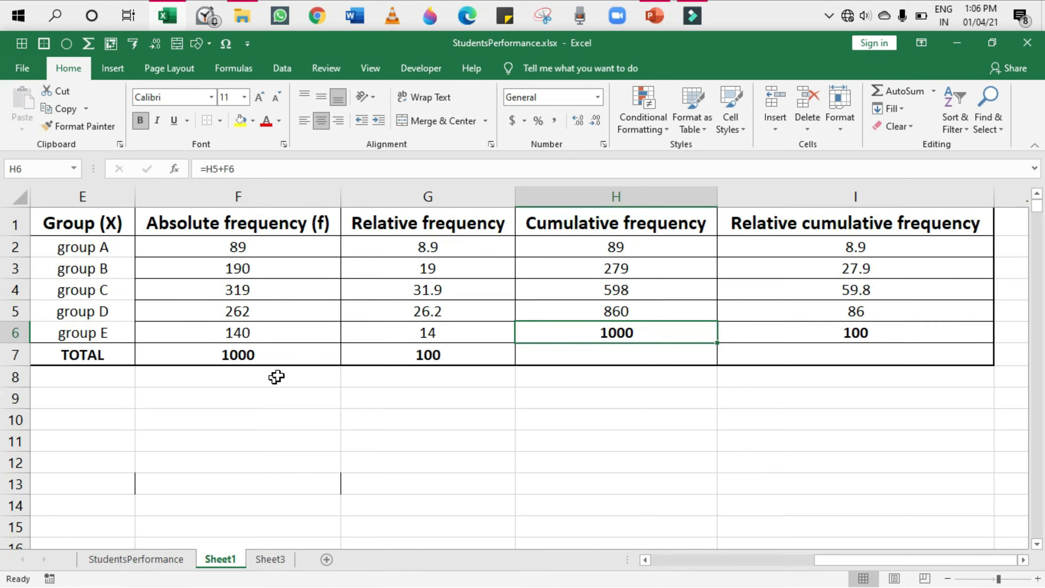
click(885, 336)
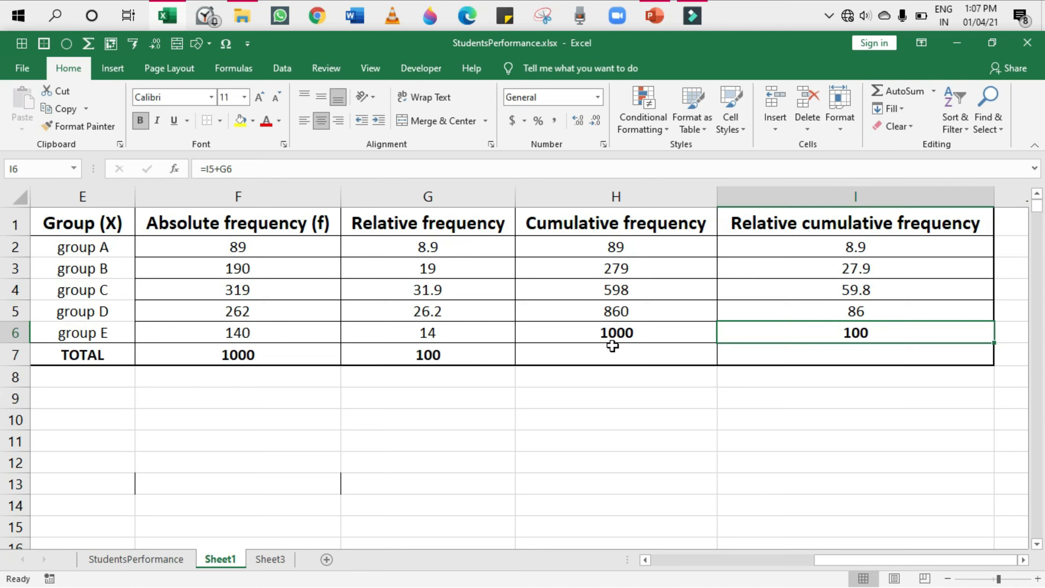
Highlight group E's cumulative values in H6:I6 and the totals in F7:G7 with yellow fill.
click(617, 333)
key(shift+Right)
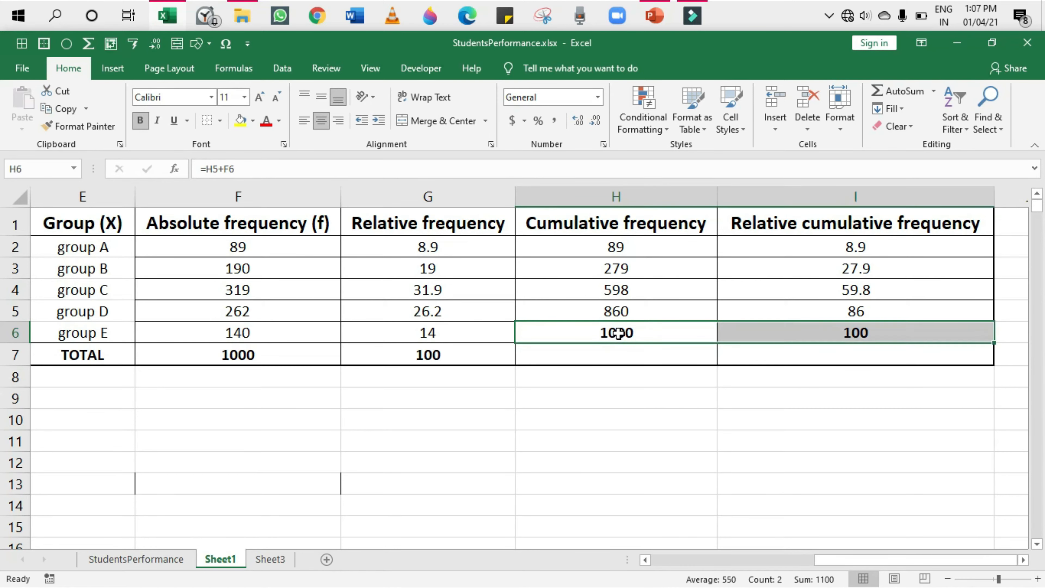
click(235, 121)
click(238, 349)
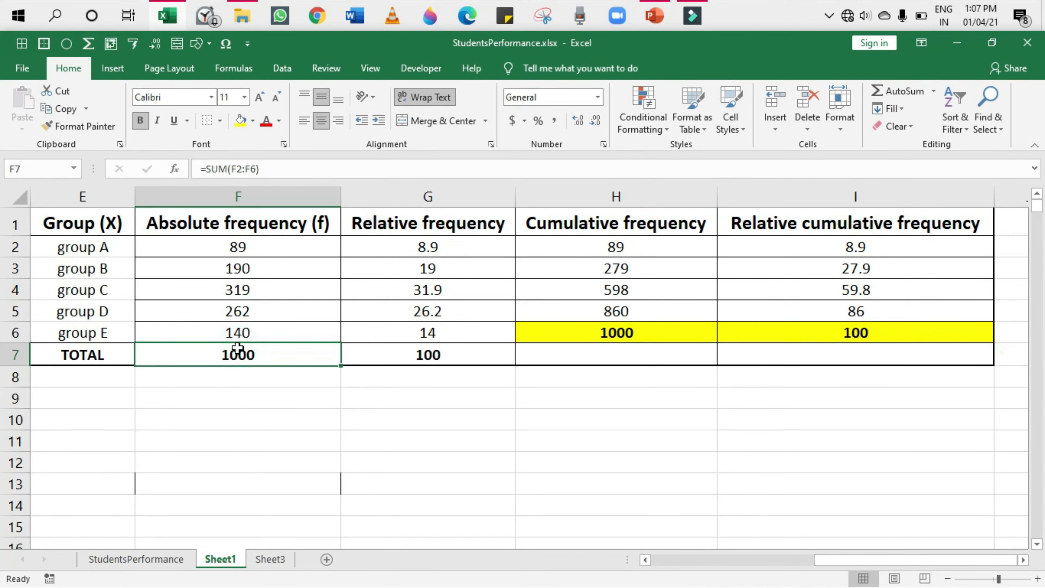
key(shift+Right)
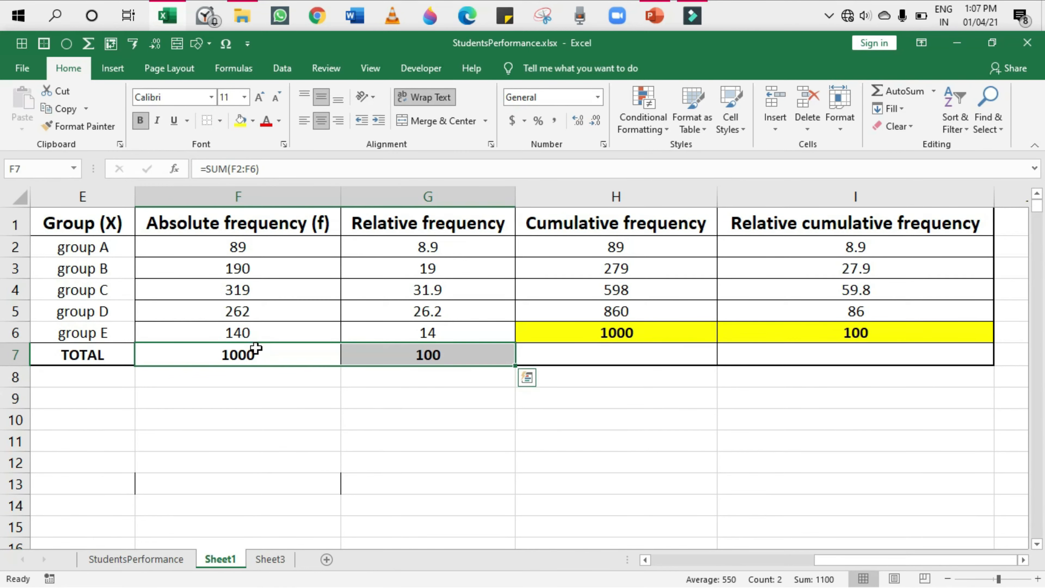
click(239, 121)
Switch to SPSS and run a Frequencies analysis on the Group variable with frequency tables displayed.
key(alt+Tab)
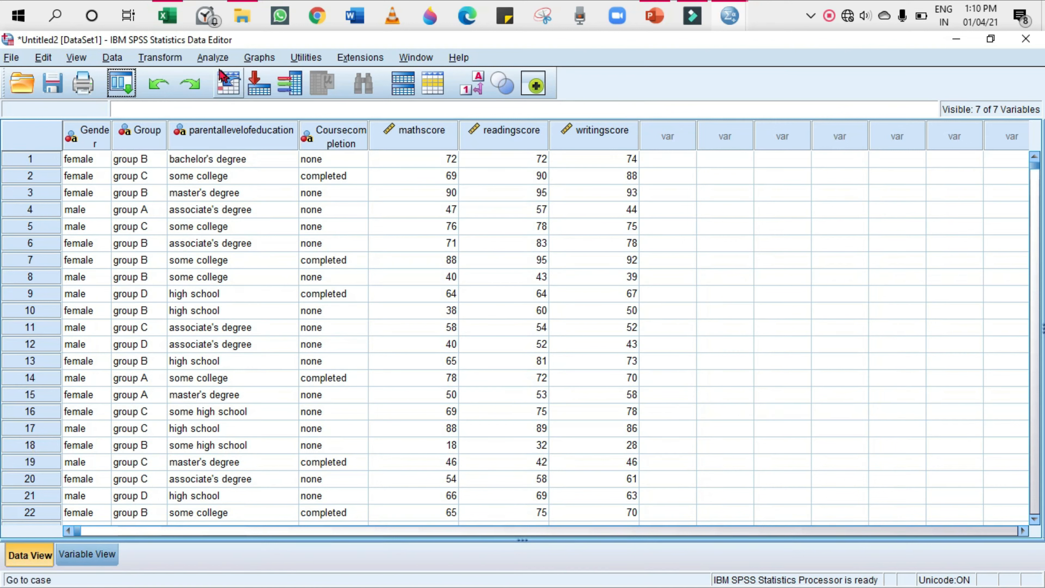
click(214, 59)
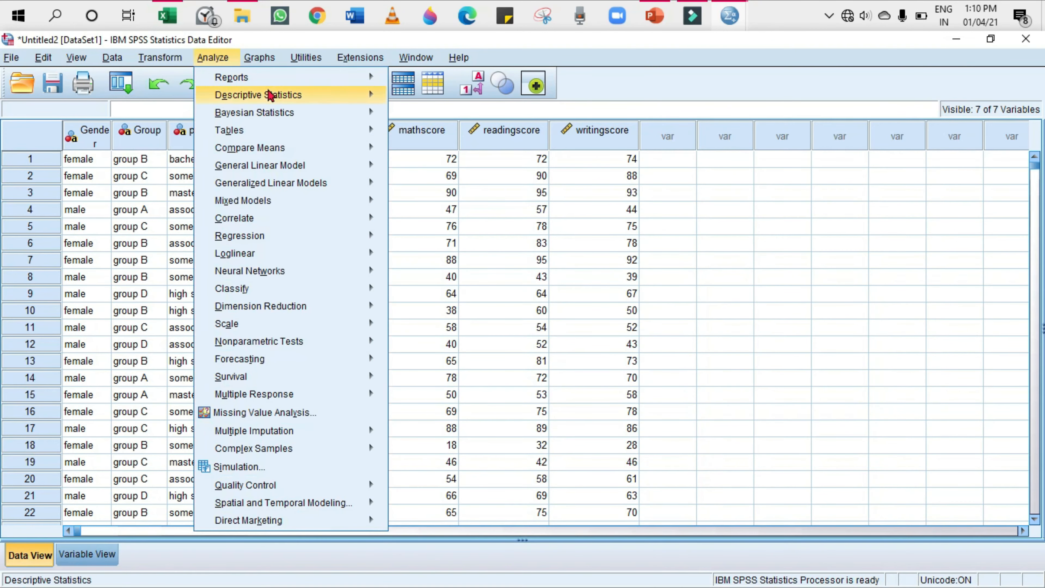
mouse_move(270, 101)
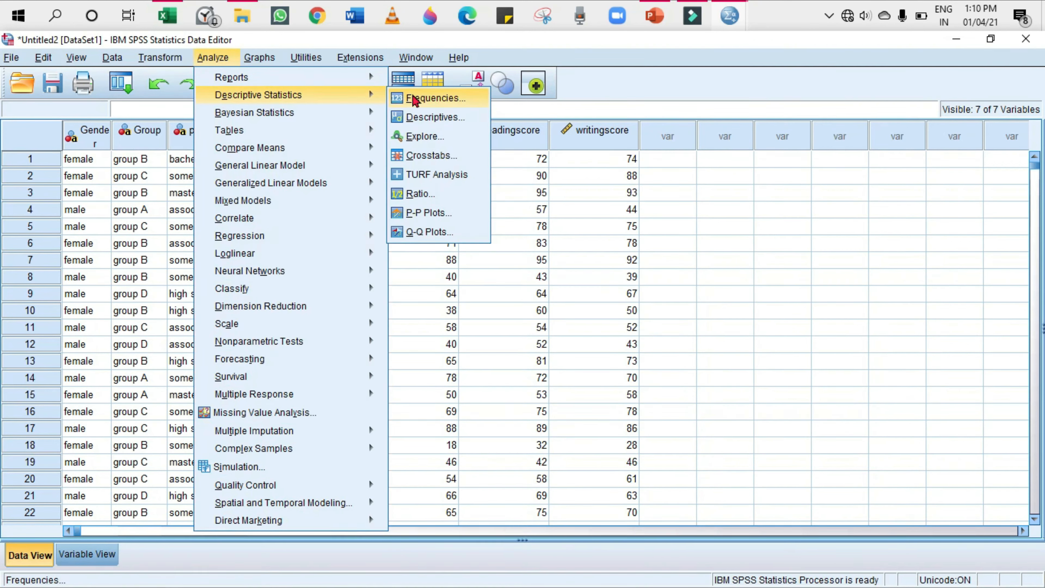
click(436, 98)
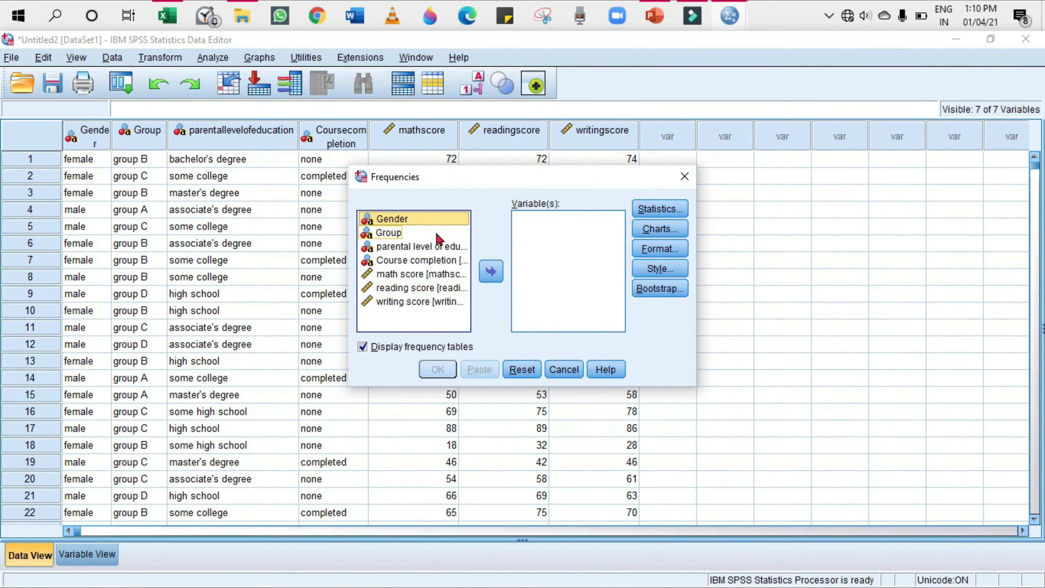
click(393, 233)
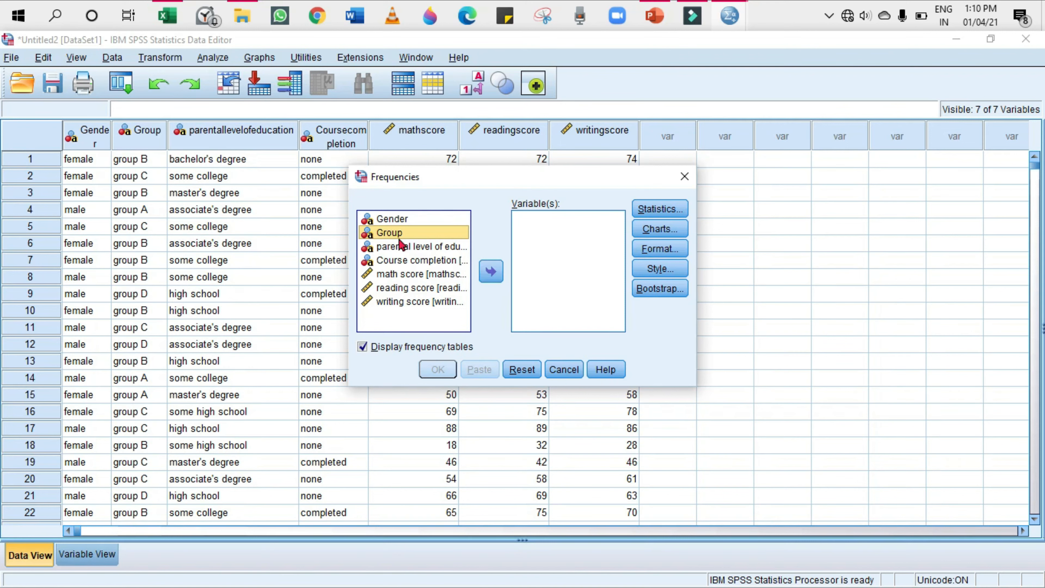
click(490, 280)
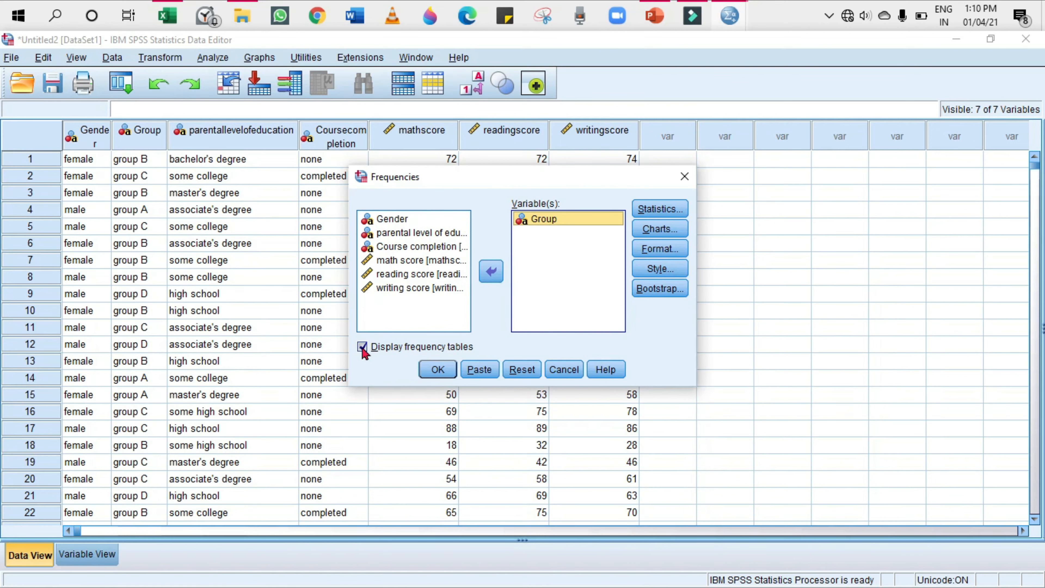
click(436, 371)
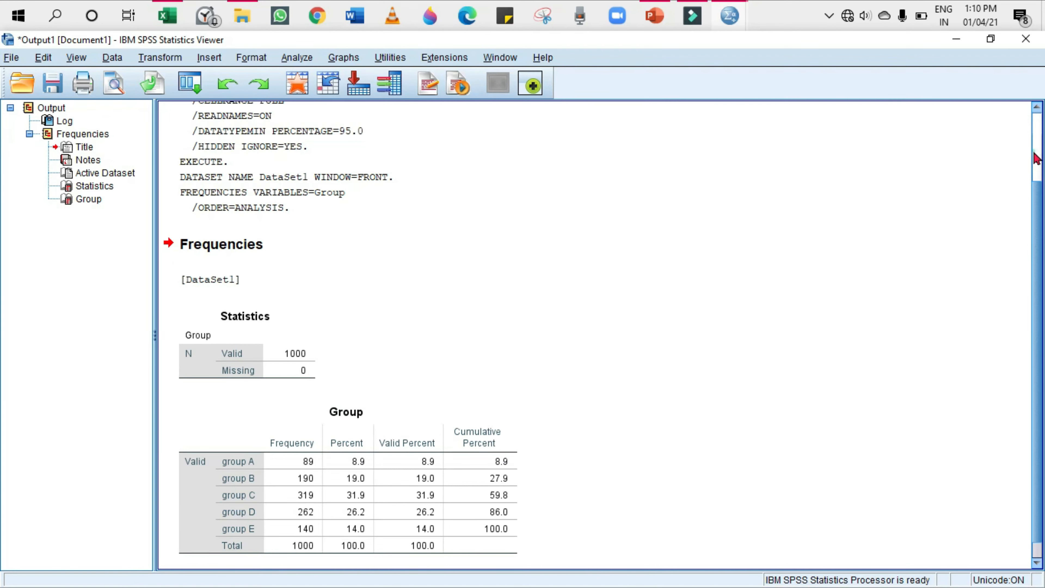
Examine the Frequencies output, reviewing the Group table's frequency, percent, valid percent and cumulative percent columns.
scroll(1035, 158, up, 3)
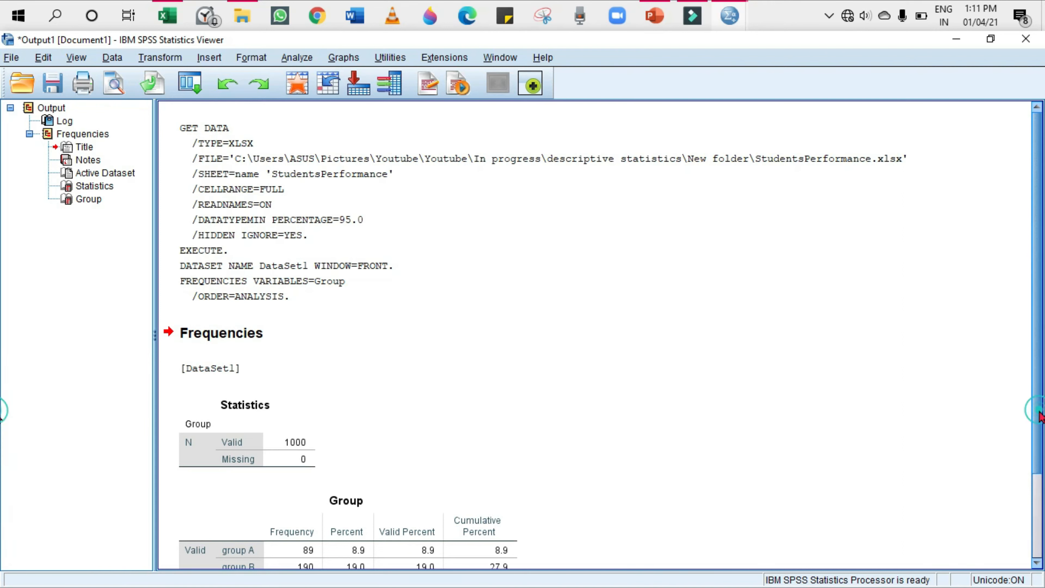
key(Down)
key(Down)
key(Down)
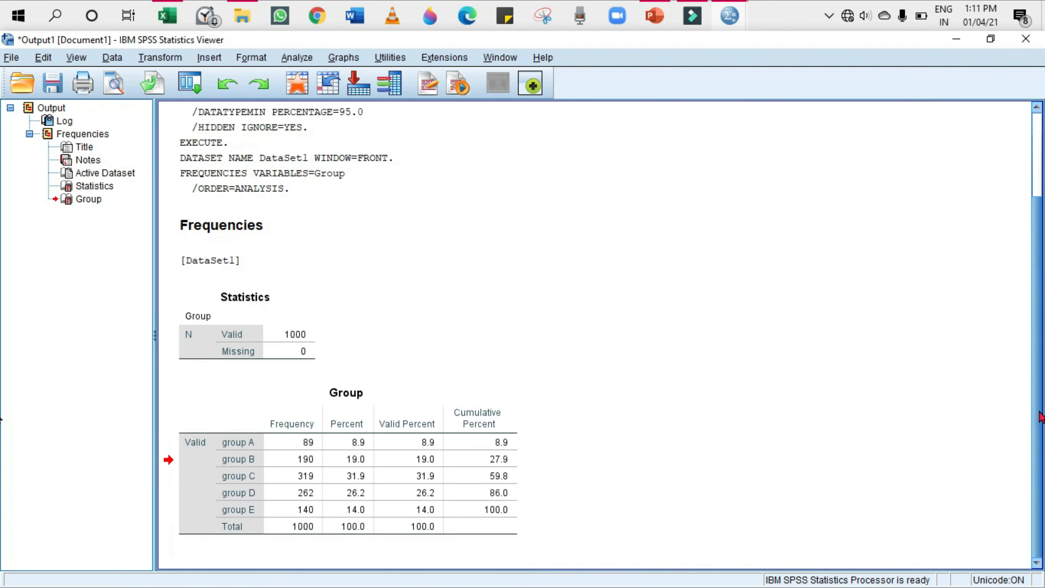
click(313, 446)
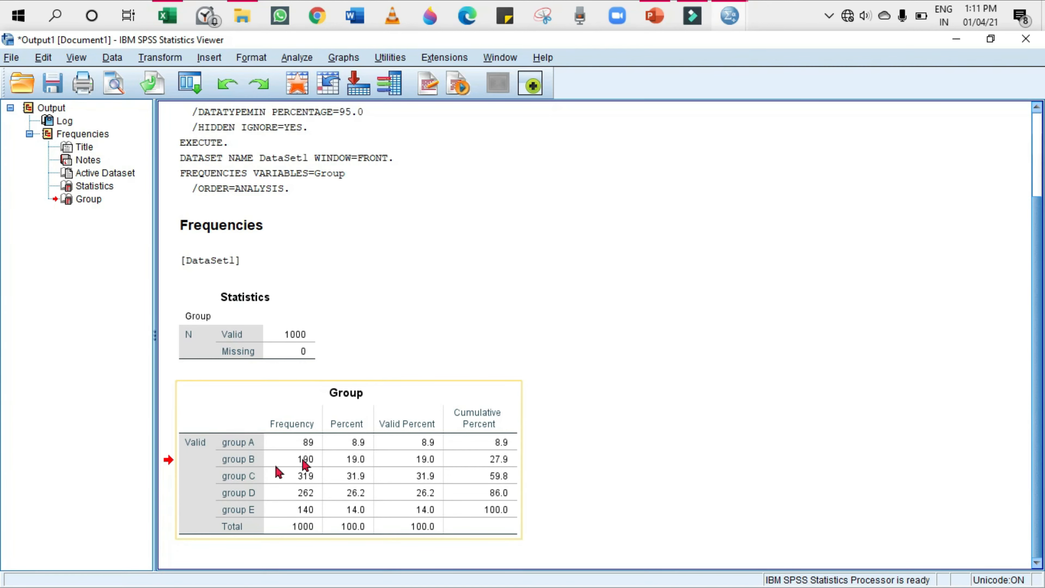
click(556, 356)
scroll(555, 356, up, 3)
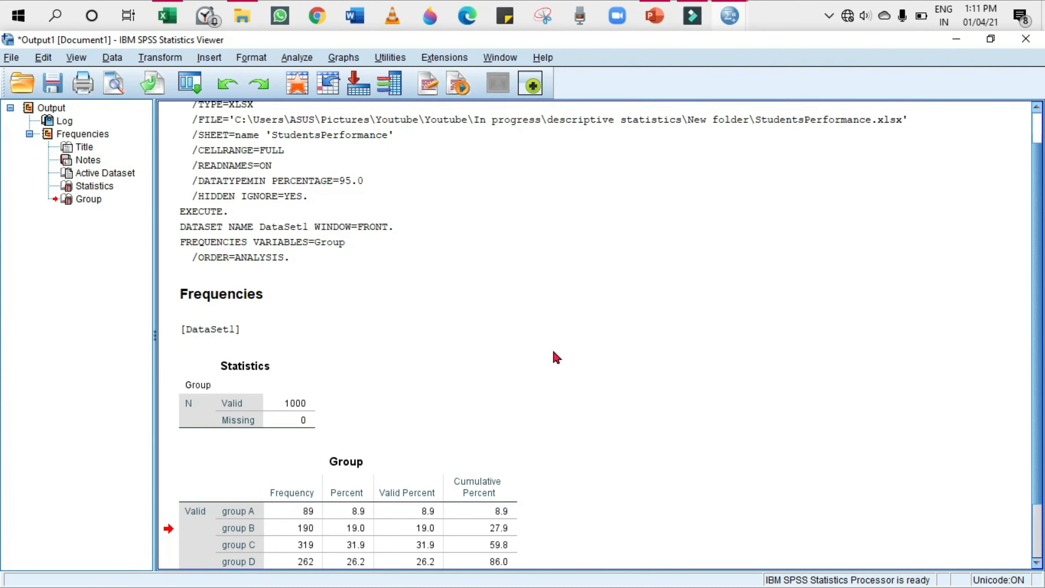
scroll(555, 357, down, 3)
click(338, 451)
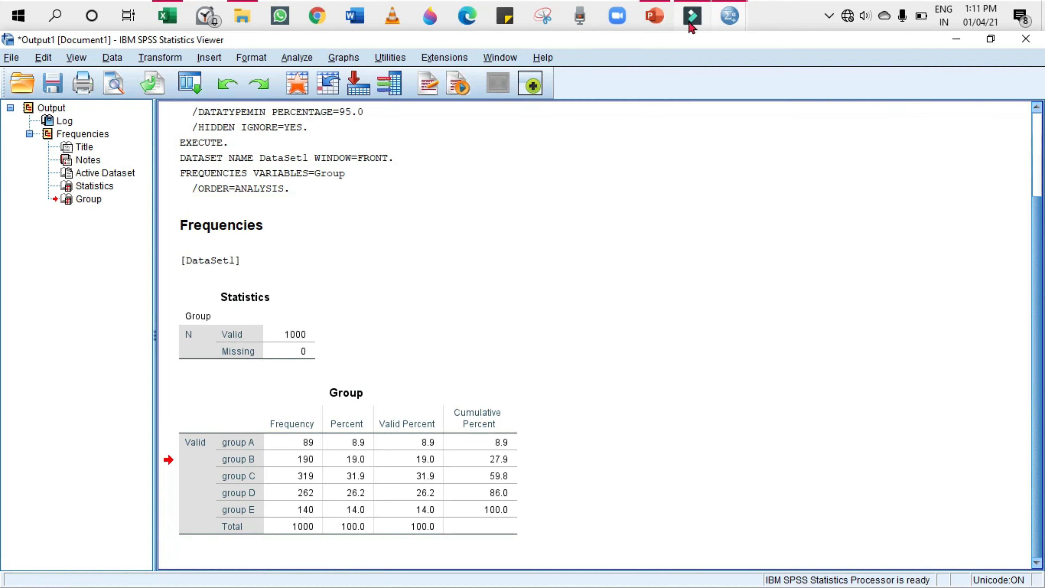
mouse_move(691, 25)
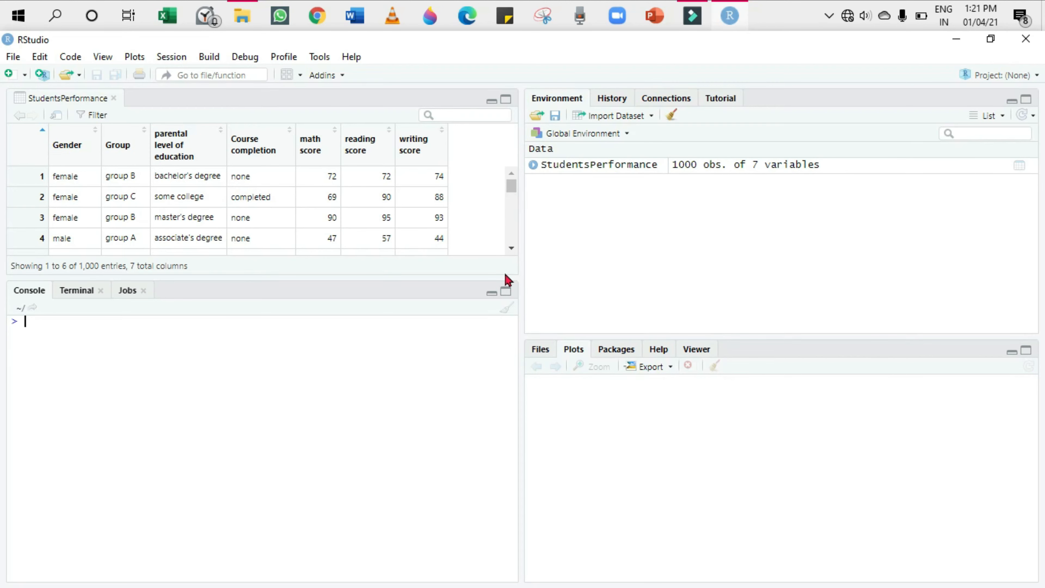
In the RStudio console, store the student group column in a variable with group = StudentsPerformance$Group.
drag(459, 276, 435, 480)
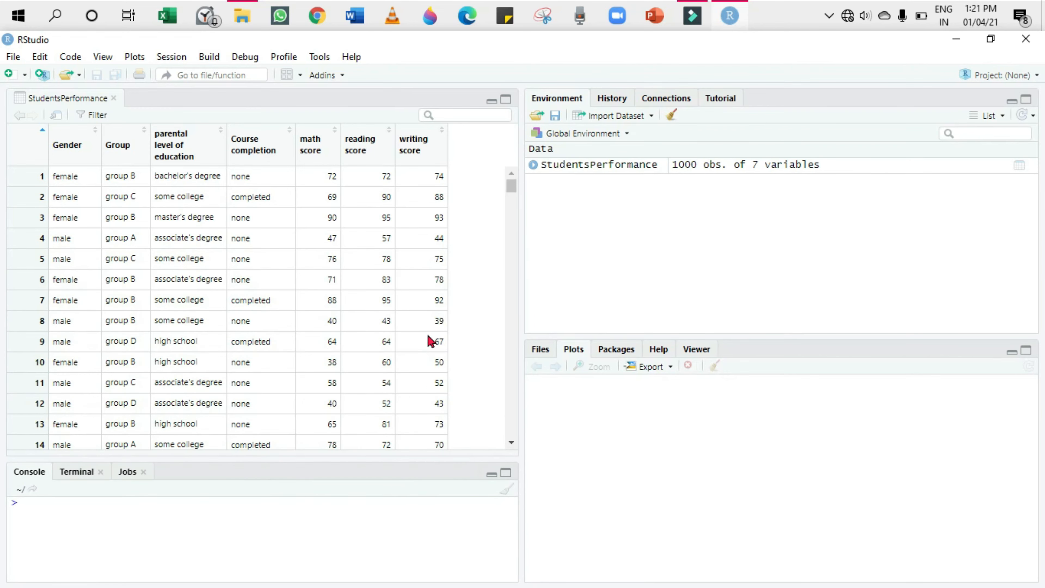
drag(427, 270, 424, 259)
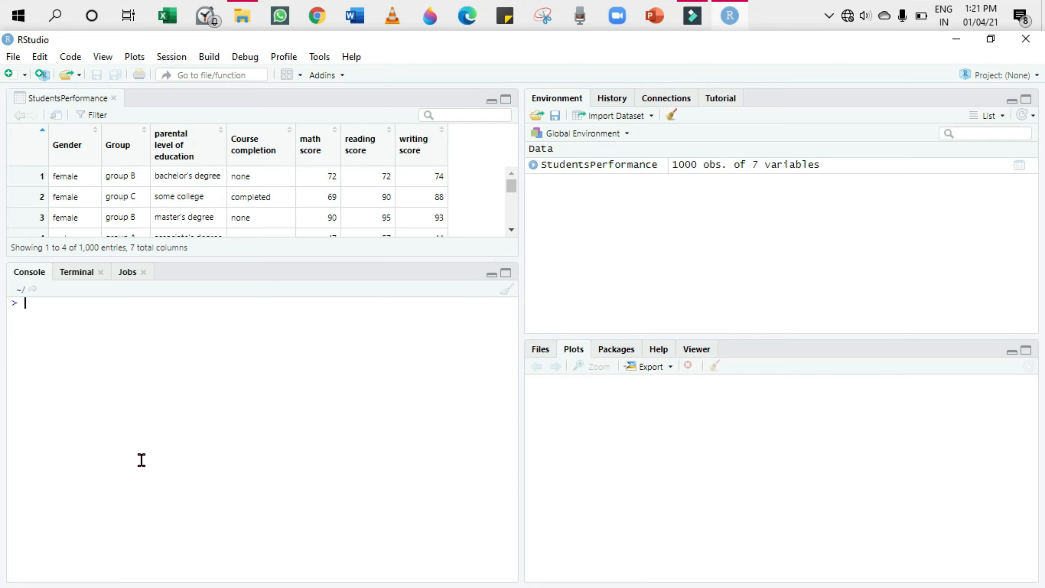
text(group)
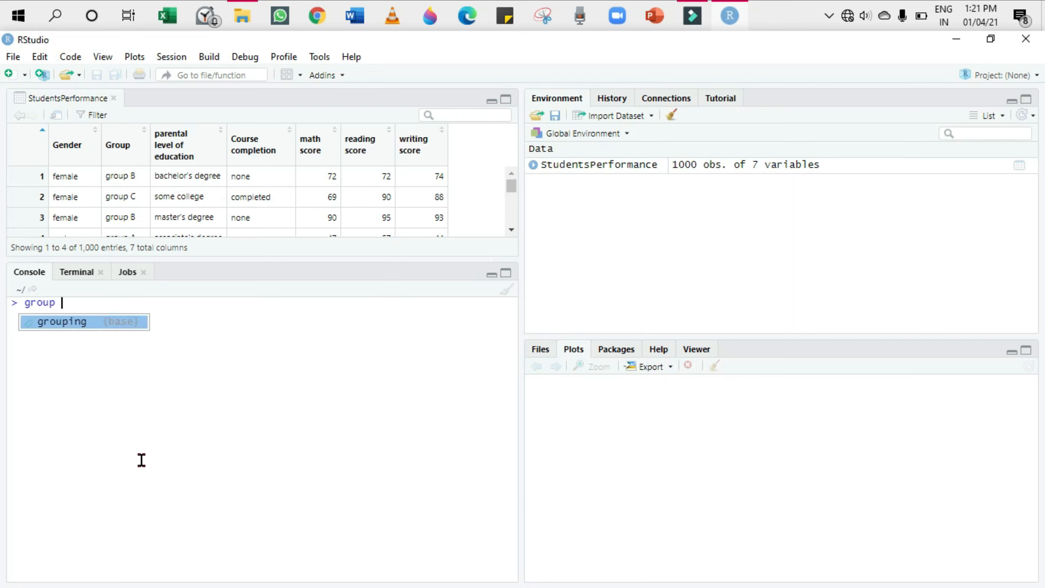
text( = studen)
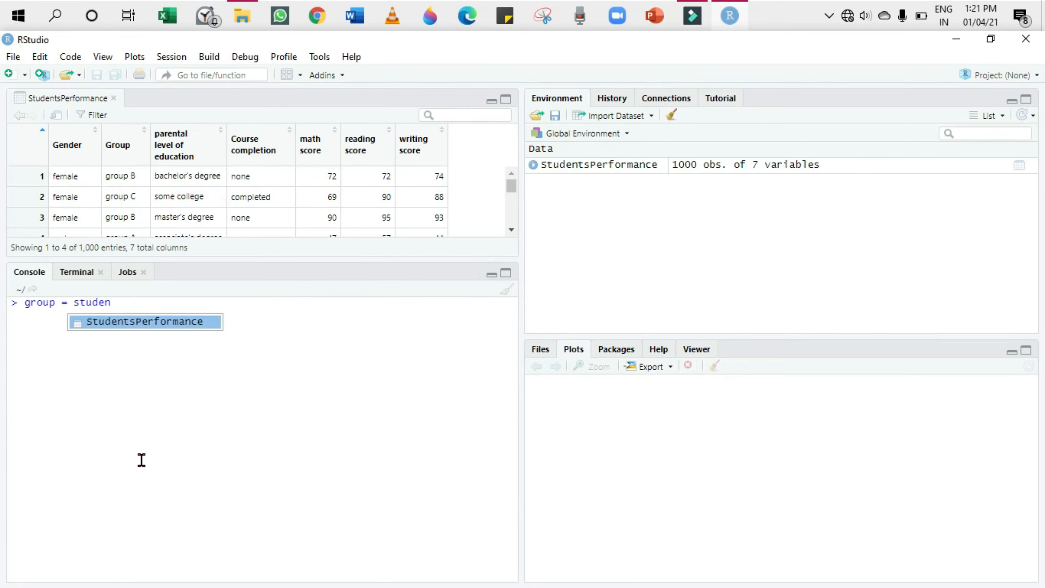
key(Tab)
text($gr)
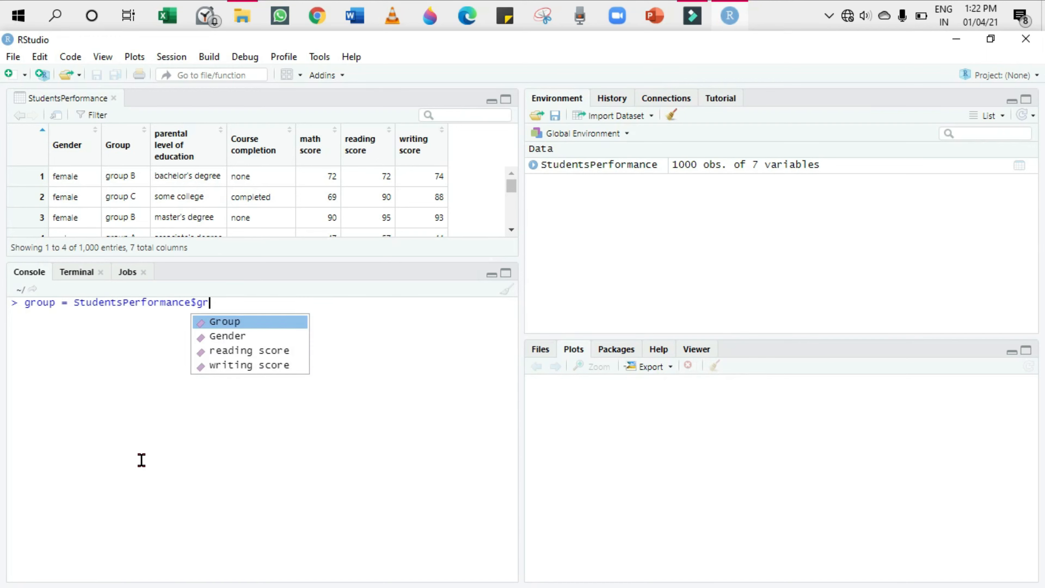
click(277, 321)
key(Return)
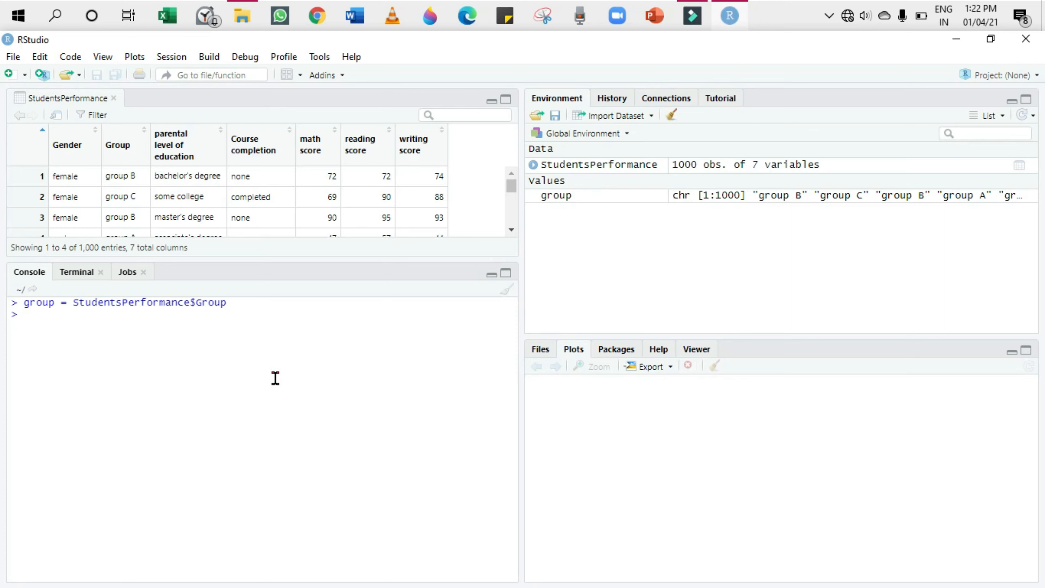
Run table(group) in the console to count the students in each group.
text(table(group)
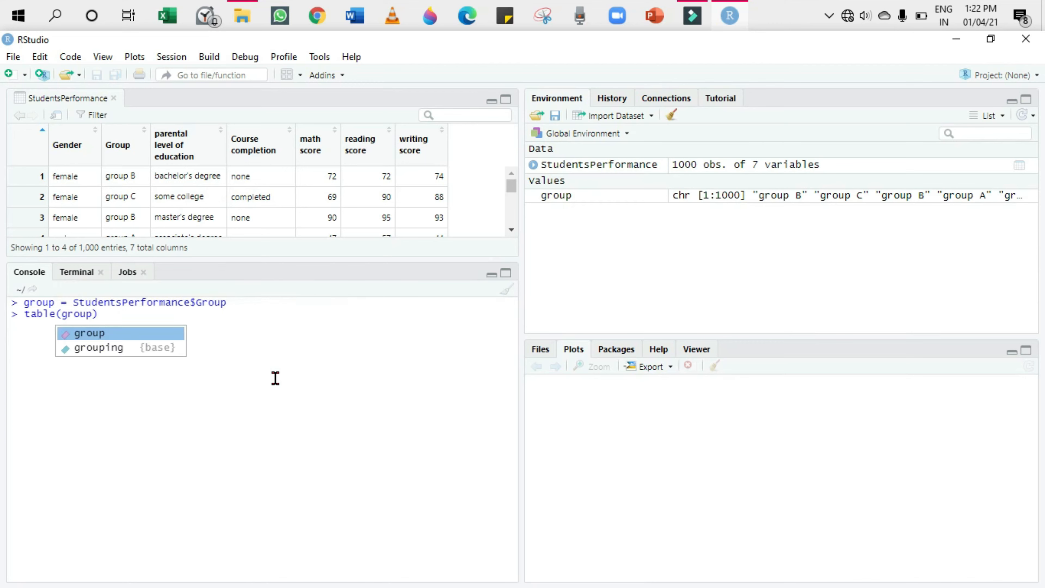
click(157, 333)
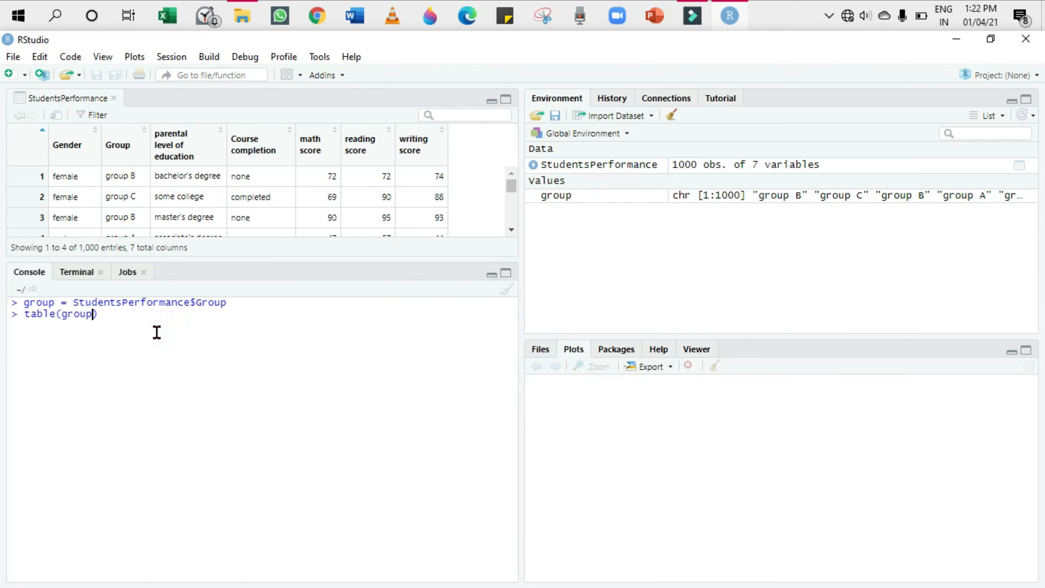
key(Return)
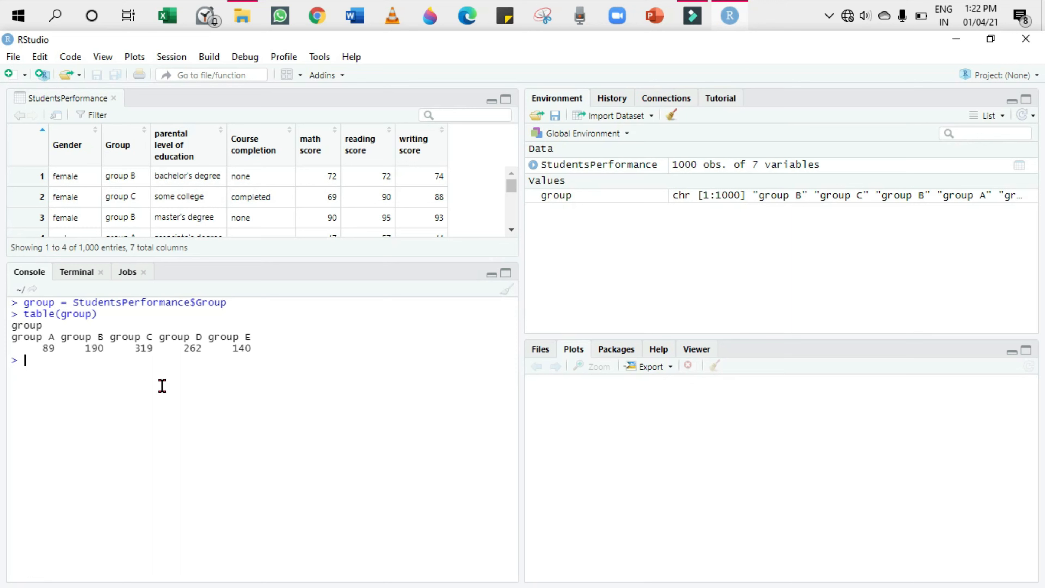
Enlarge the console pane and store the group counts with Absolute_frequency = table(group).
click(337, 257)
drag(337, 257, 335, 192)
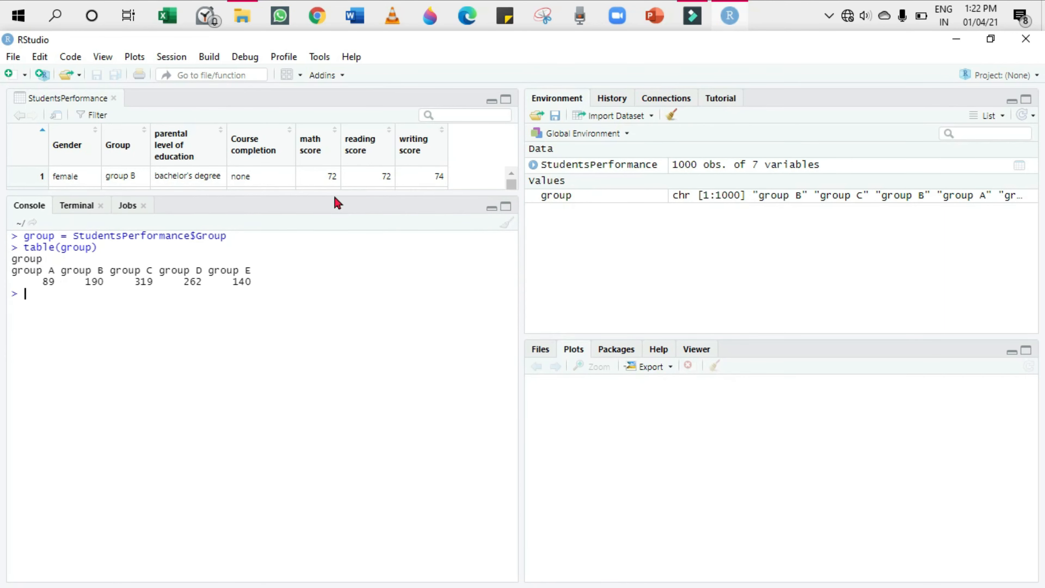
text(Absolute)
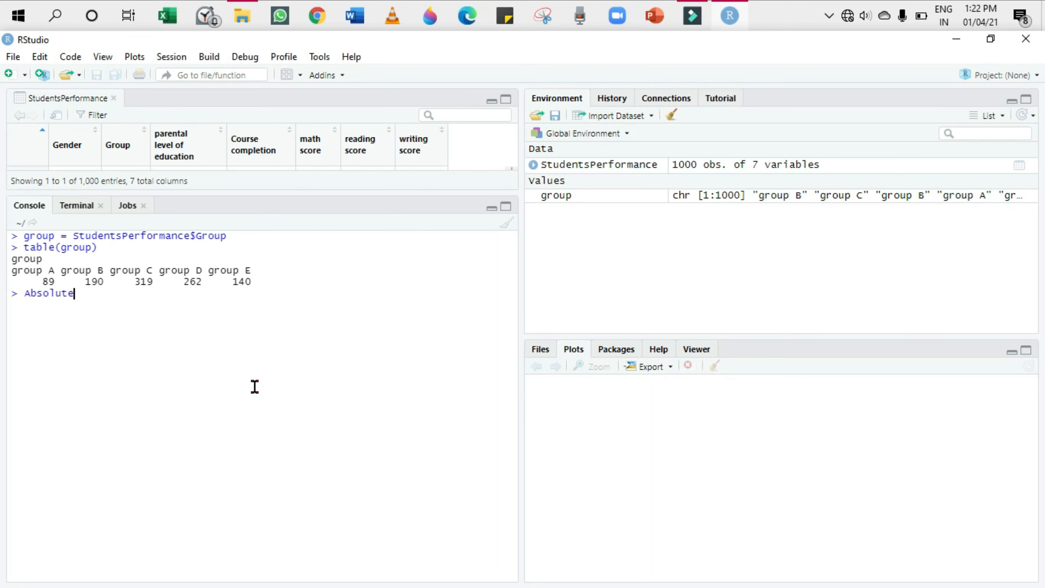
text(_frequency = table)
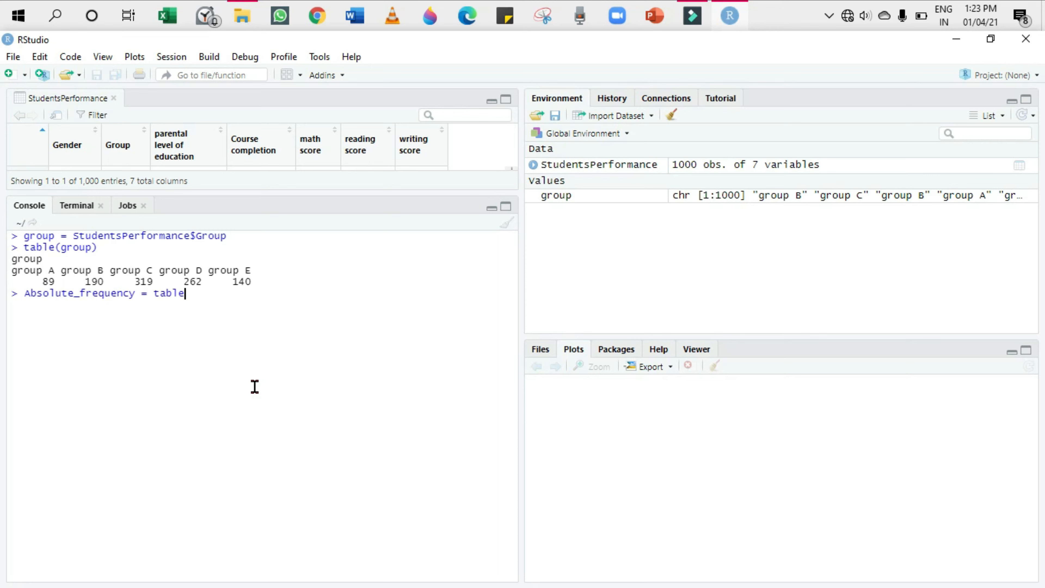
text(()
text(group)
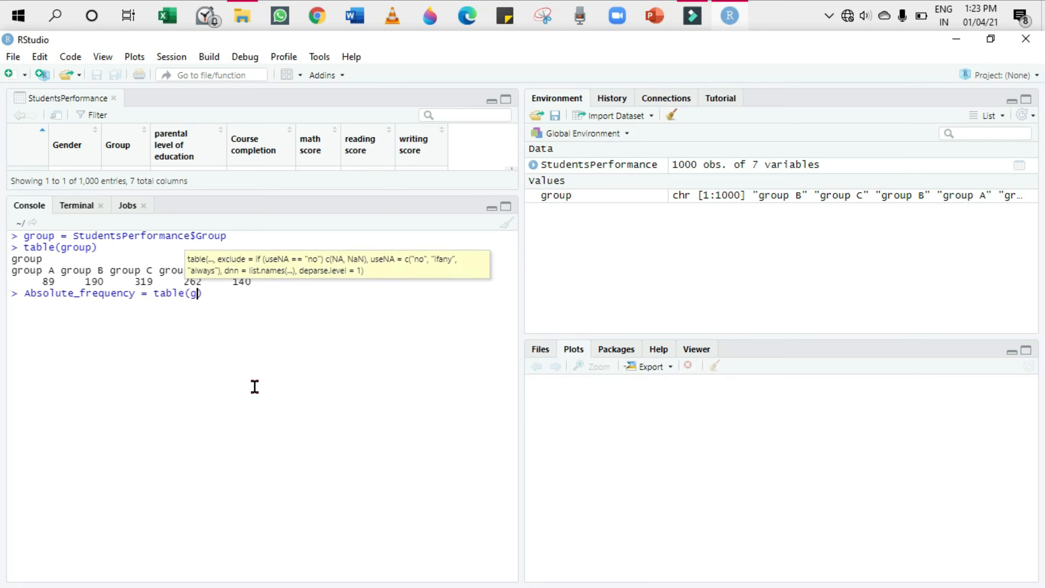
key(Return)
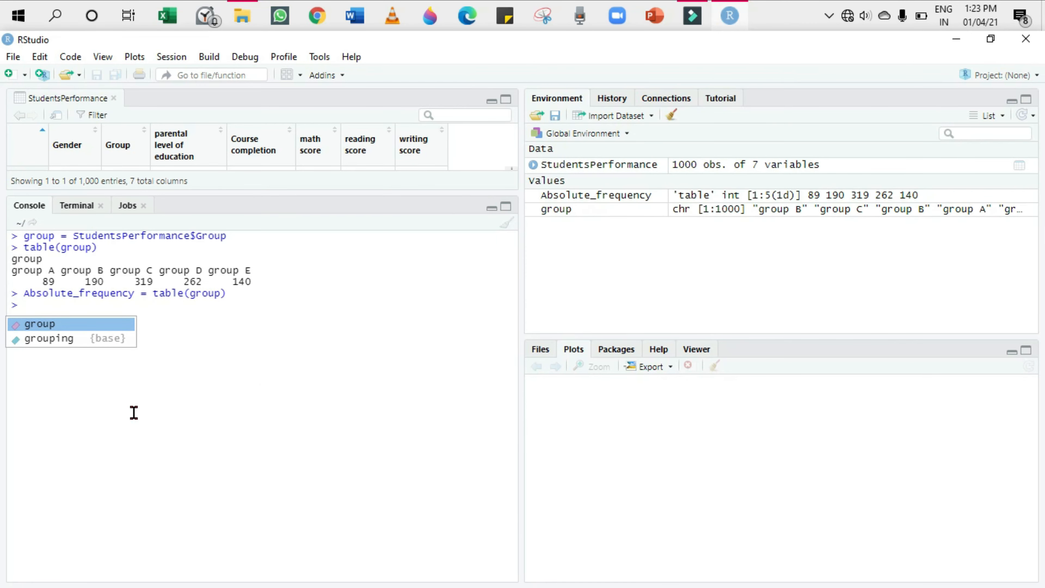
click(252, 430)
Run prop.table(Absolute_frequency) in the console to compute each group's proportion of the students.
text(pro)
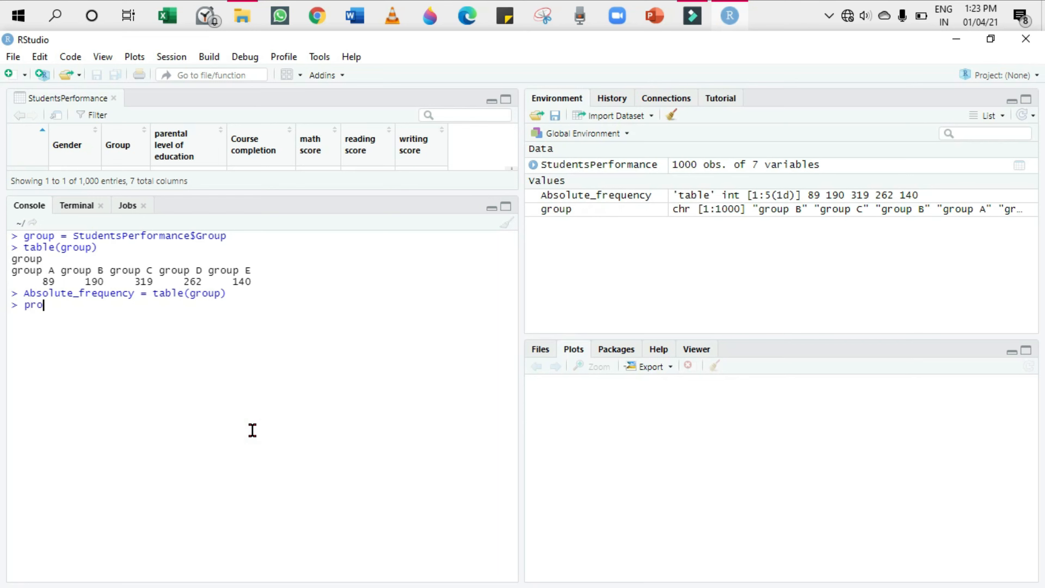
text(p.table)
text(()
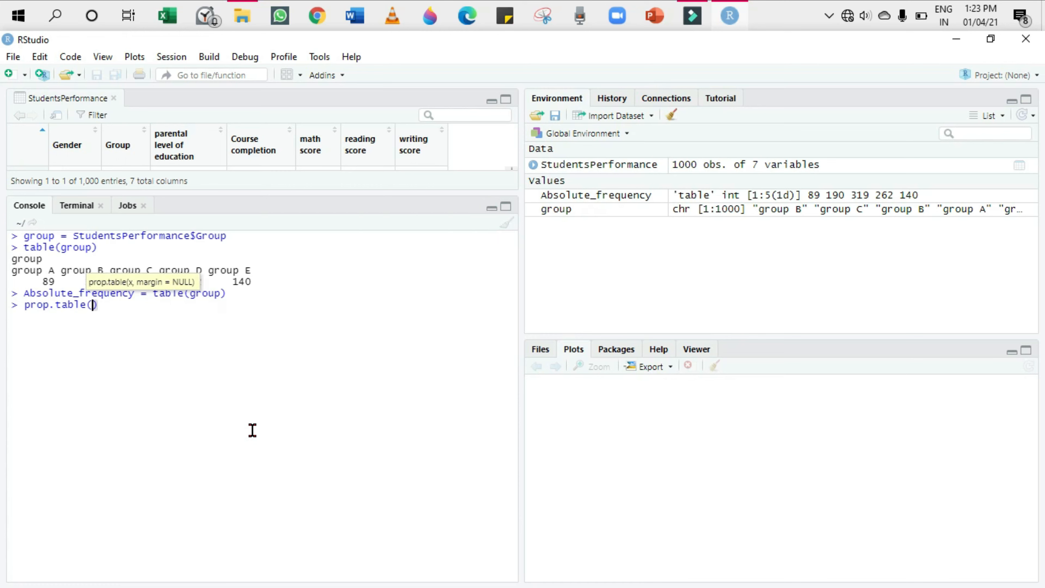
text(Absolut)
key(Tab)
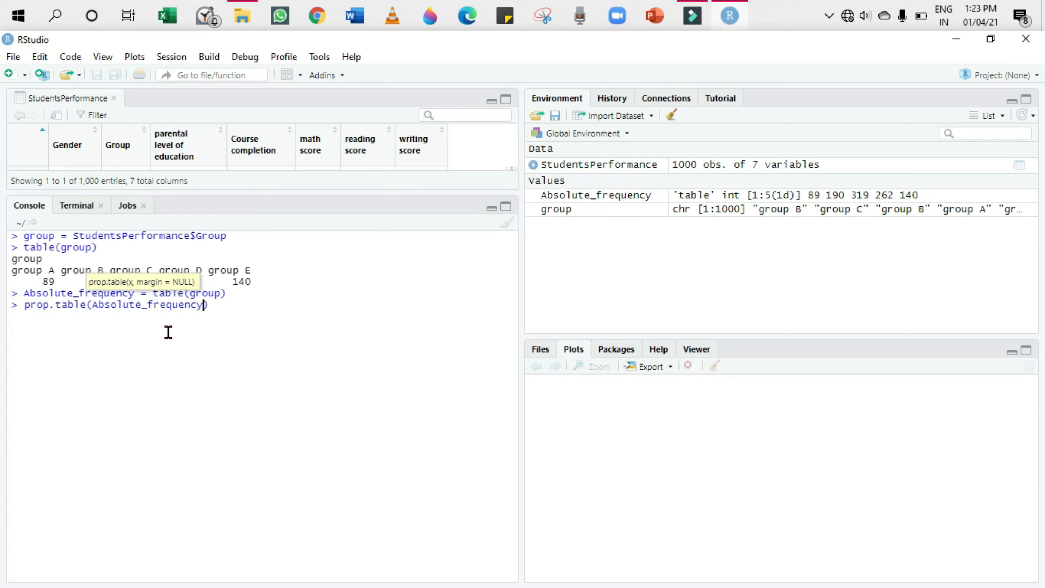
key(Return)
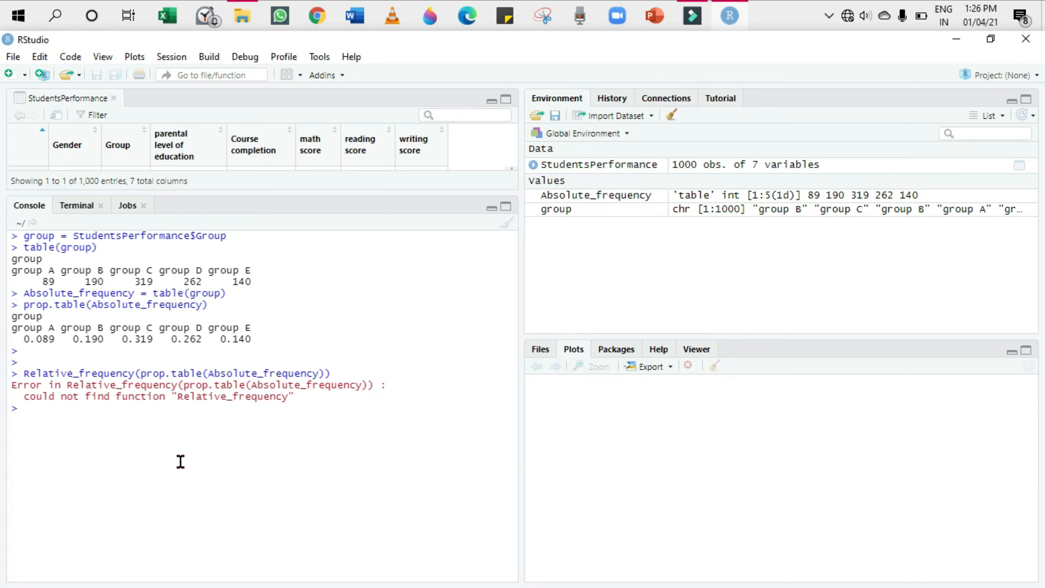
Store the group proportions in a variable with Relative_frequency = prop.table(Absolute_frequency).
key(Return)
text(Relative)
key(BackSpace)
text(_frequency = )
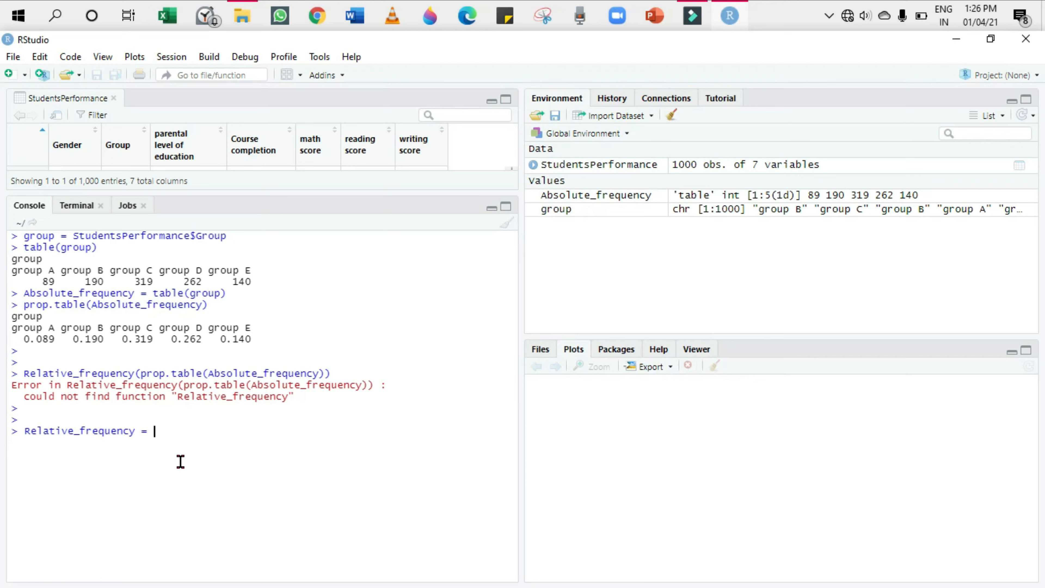
text(prop.)
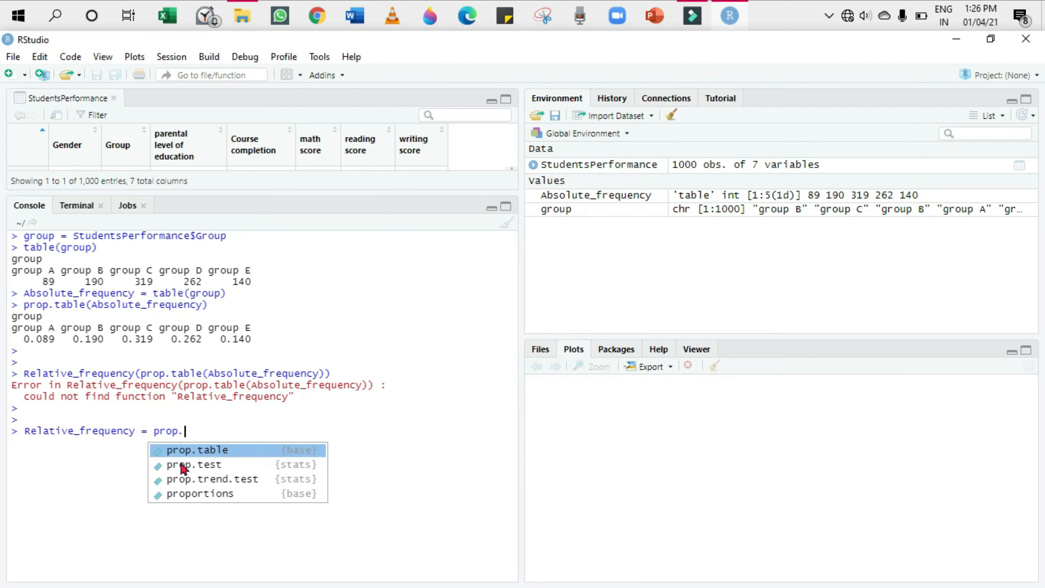
text(table(ab)
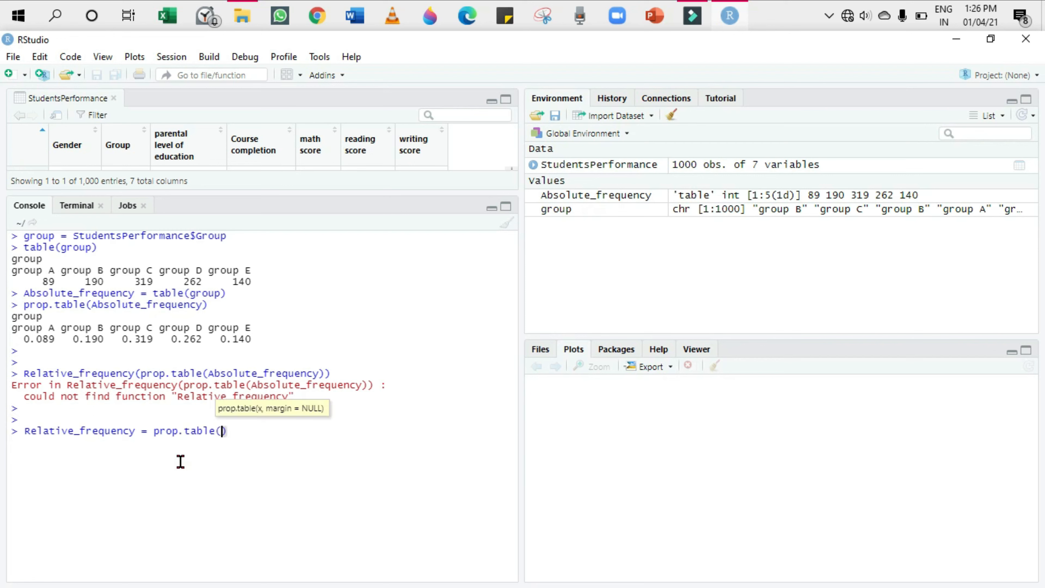
text(solute)
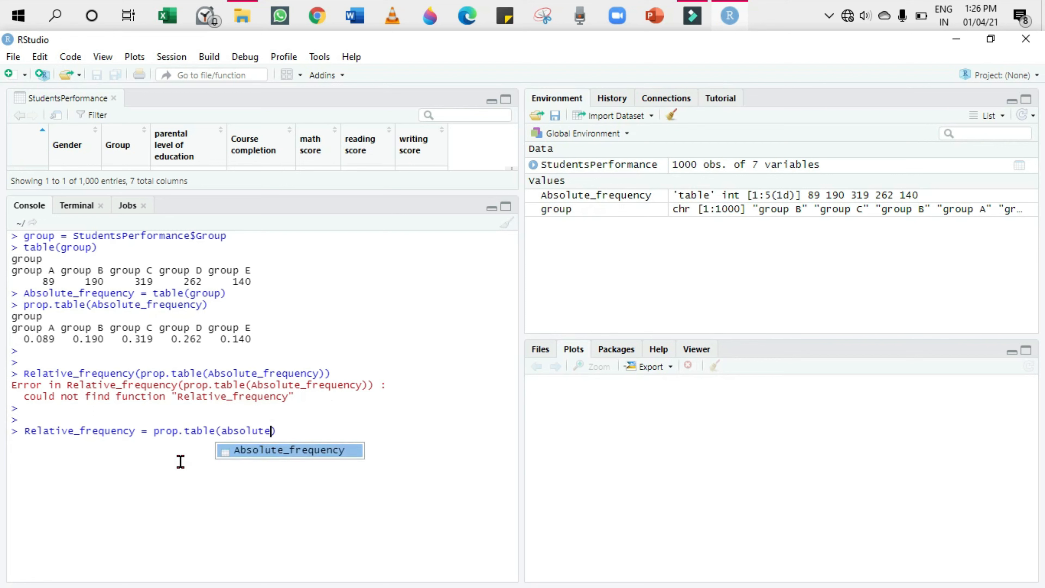
key(Tab)
key(Return)
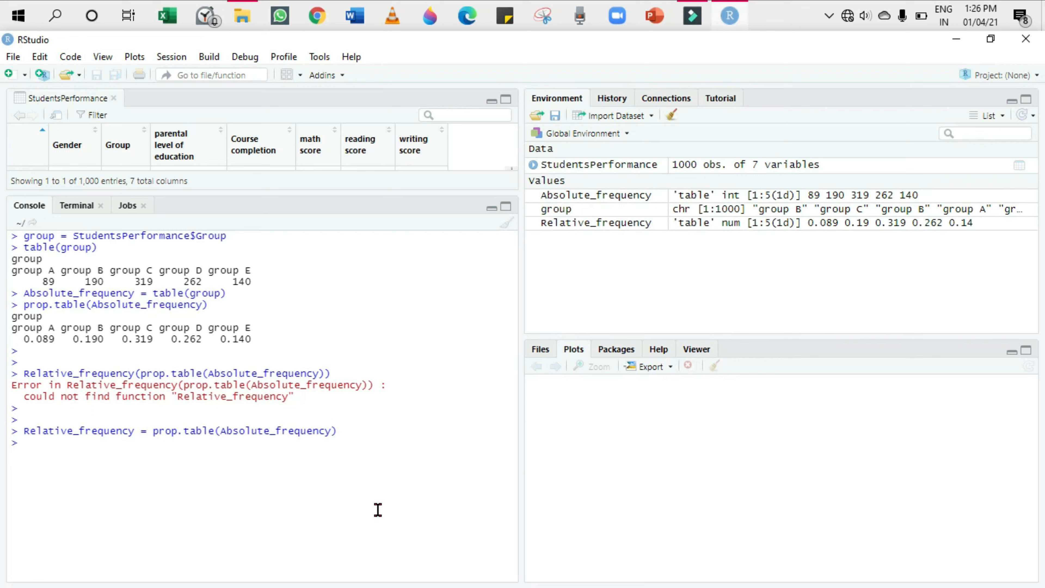
Clear the console and store the running totals of the group counts with Cumulative_frequency = cumsum(Absolute_frequency).
key(Return)
key(ctrl+l)
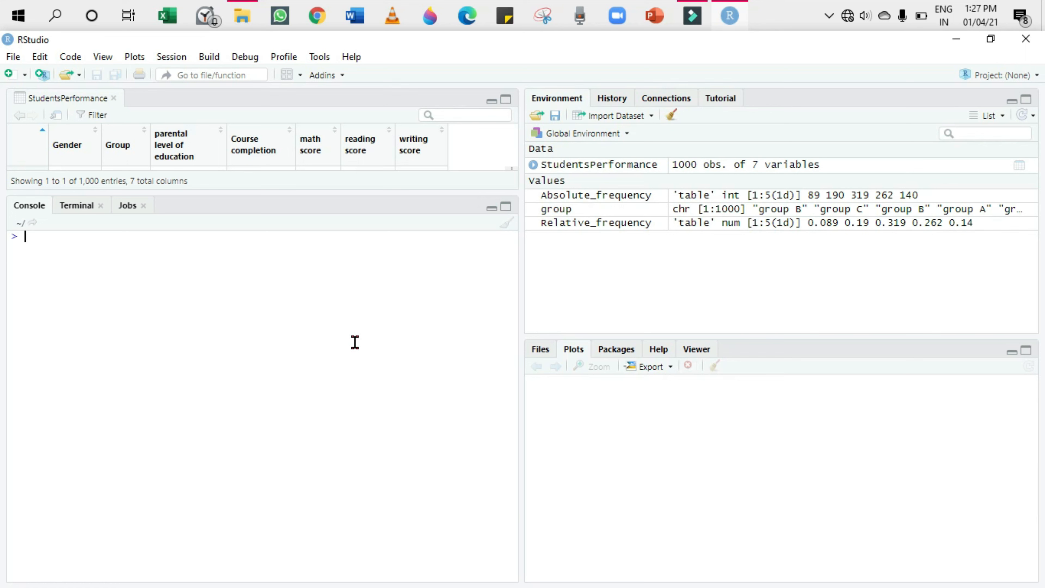
text(Cumulative_frequency = )
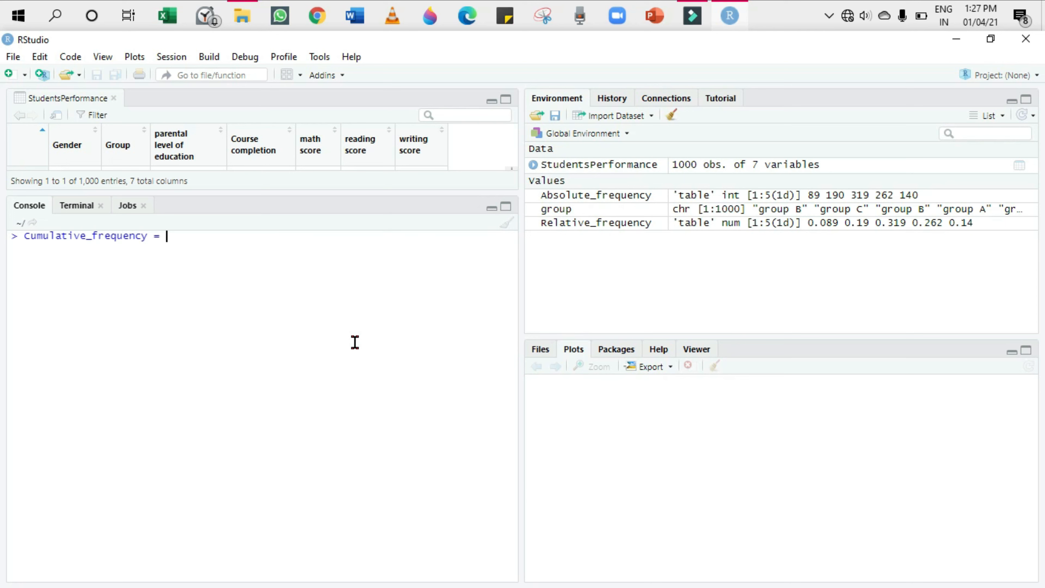
text(cumsum()
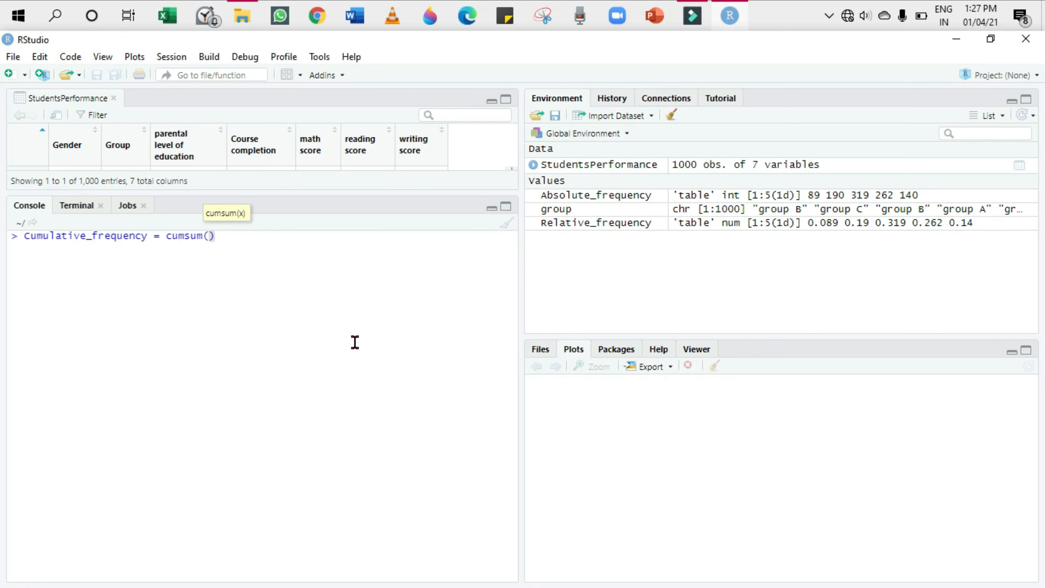
text(absolut)
key(Tab)
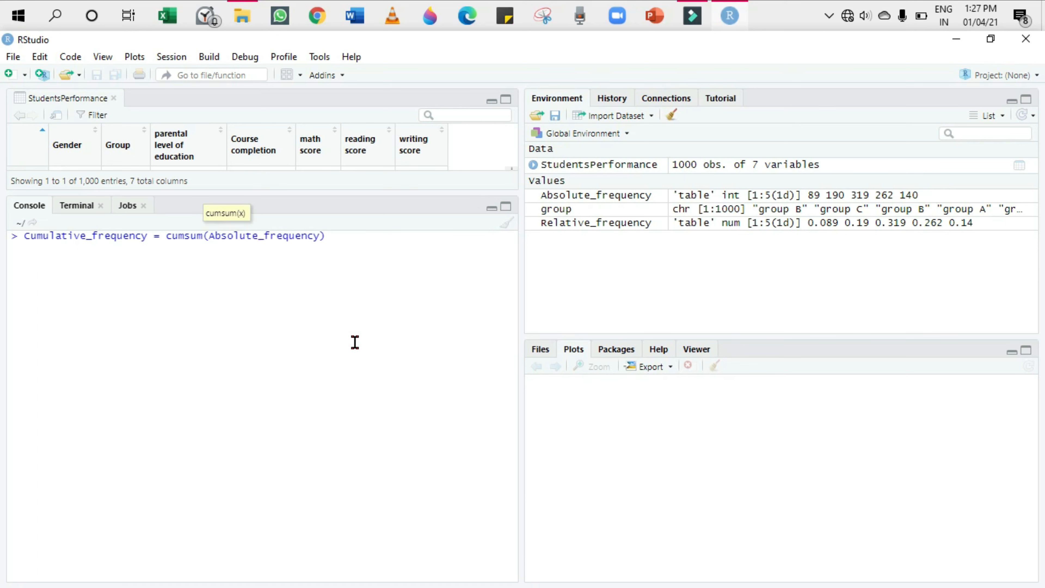
key(Return)
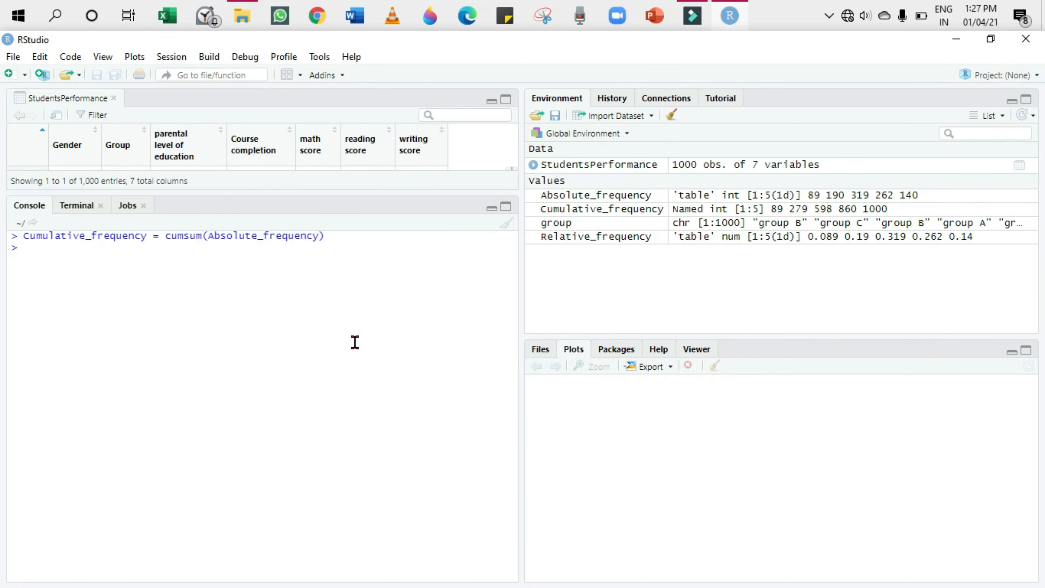
Store the running totals of the group proportions with Relative_cumulative_frequency = cumsum(Relative_frequency).
key(Return)
text(Relativ)
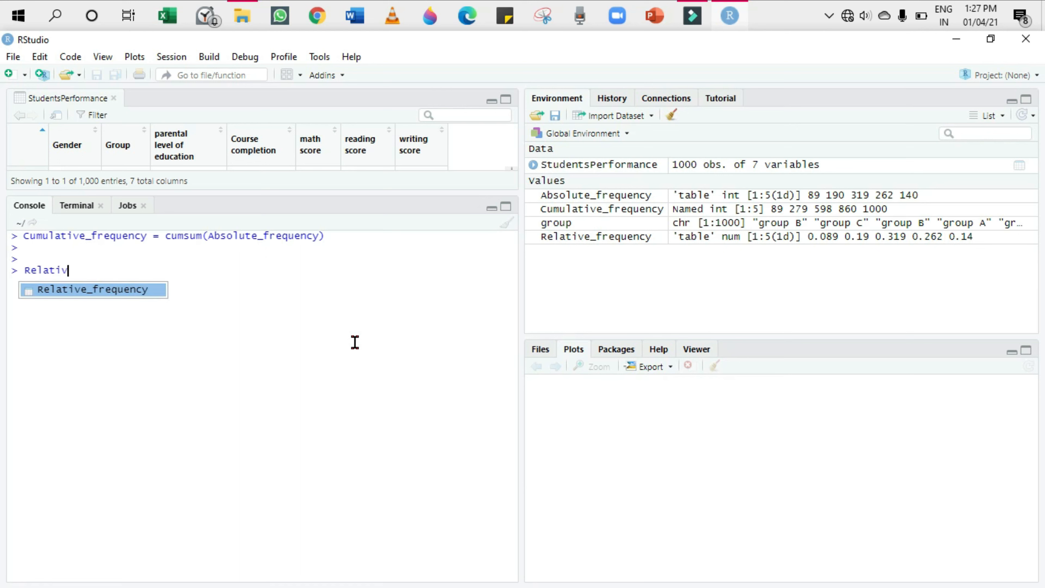
text(e_cumulative_cumul)
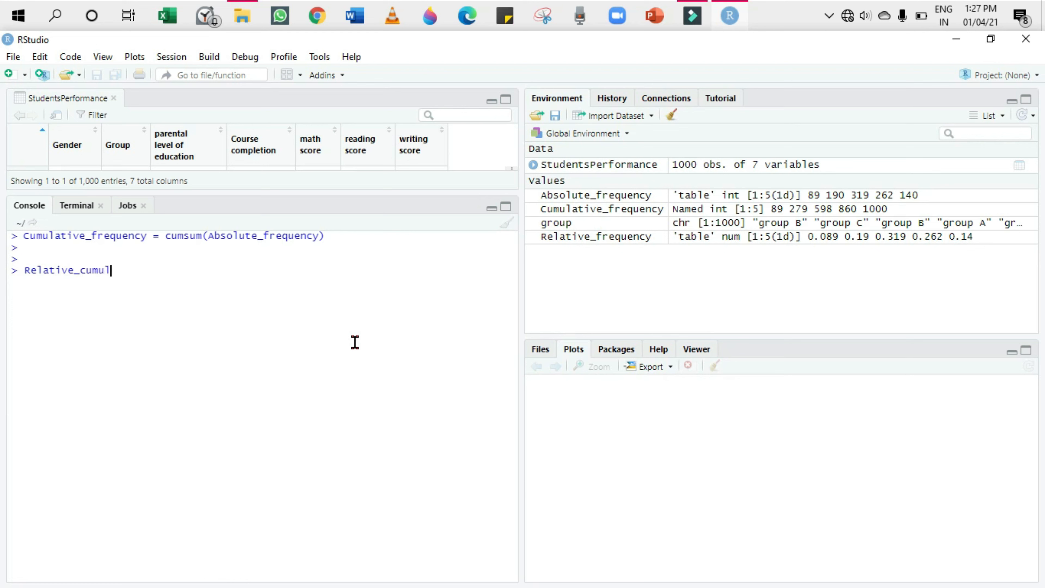
text(ative_frequency = cum)
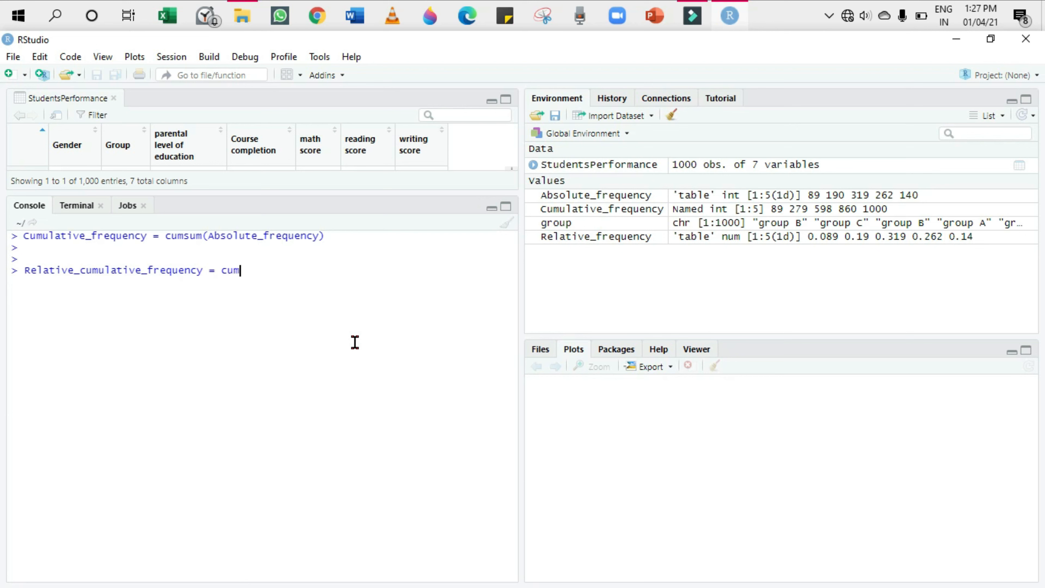
text(sum(relative)
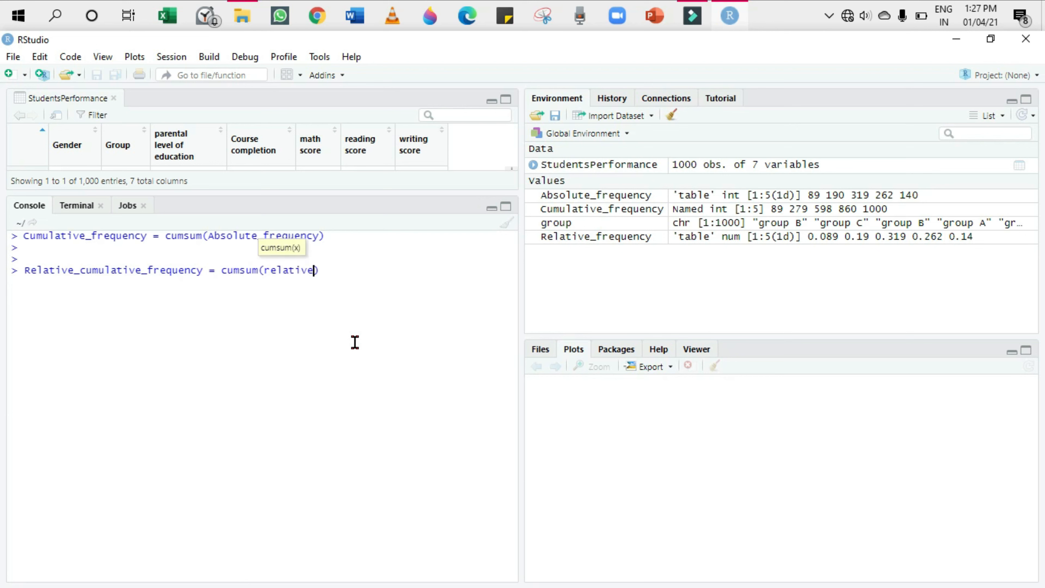
key(Down)
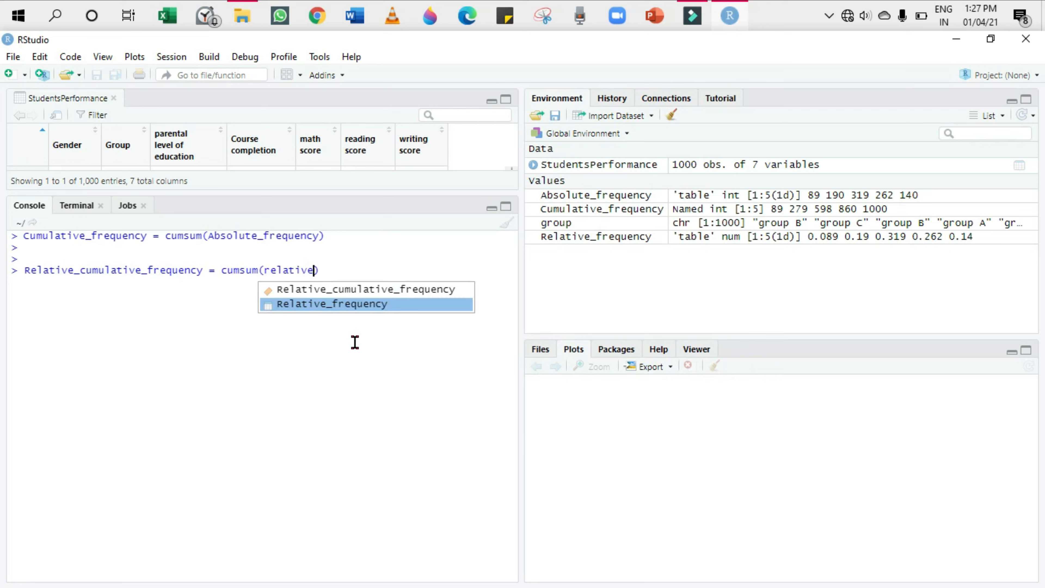
key(Return)
key(Return)
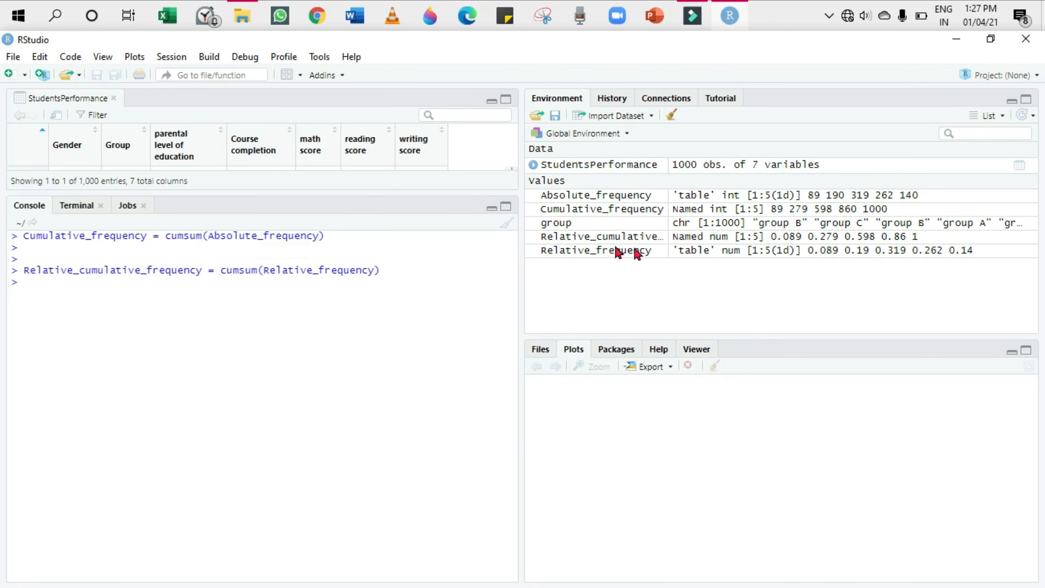
Enlarge the console pane, widening it over the environment pane and extending it upward over the data viewer.
key(Return)
drag(519, 245, 990, 210)
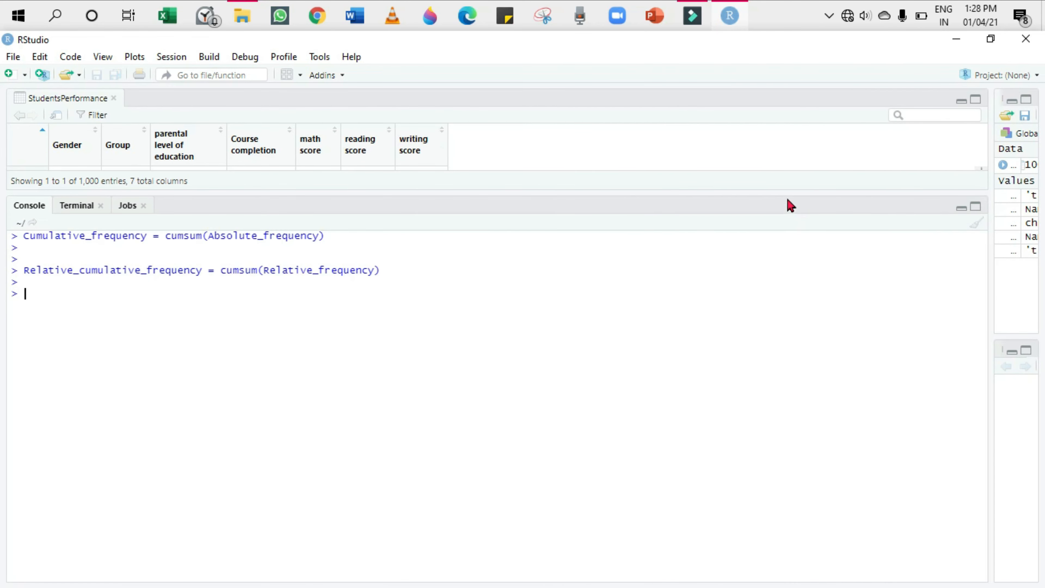
drag(788, 191, 780, 130)
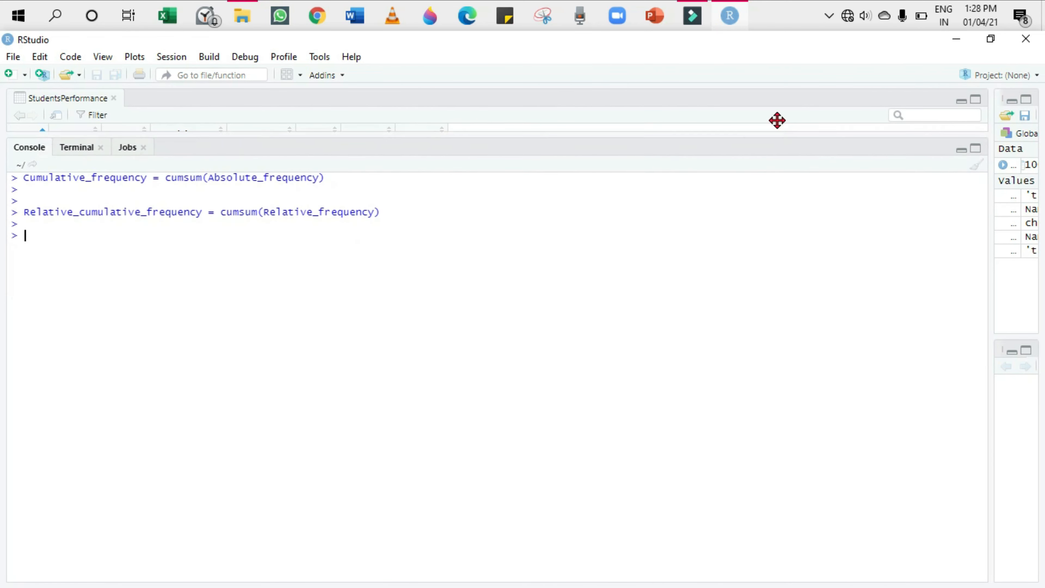
Begin a cbind call in the console with Absolute_frequency and Relative_frequency as its first two columns.
text(d)
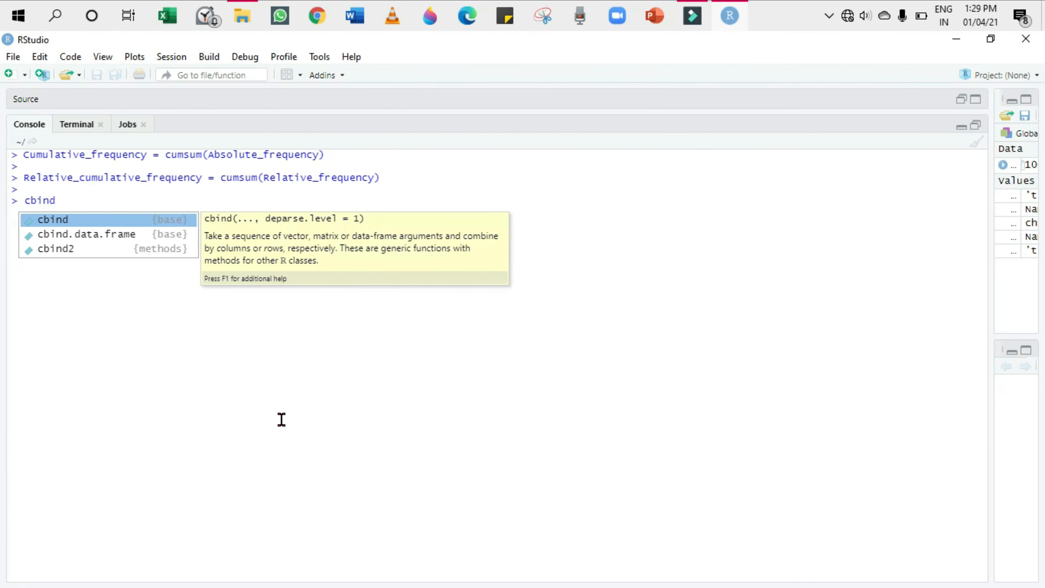
text(()
text(abs)
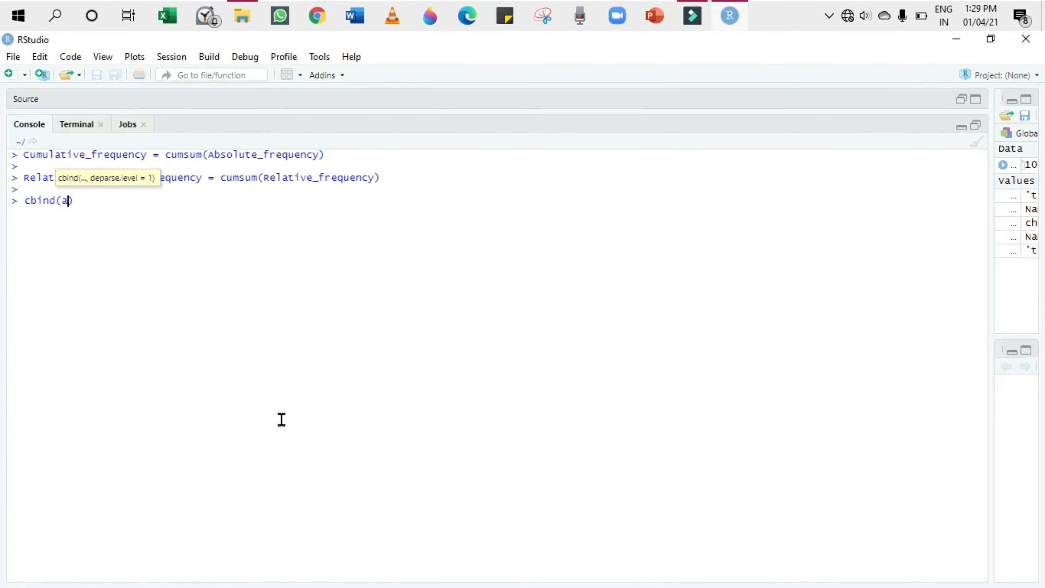
key(Down)
key(Return)
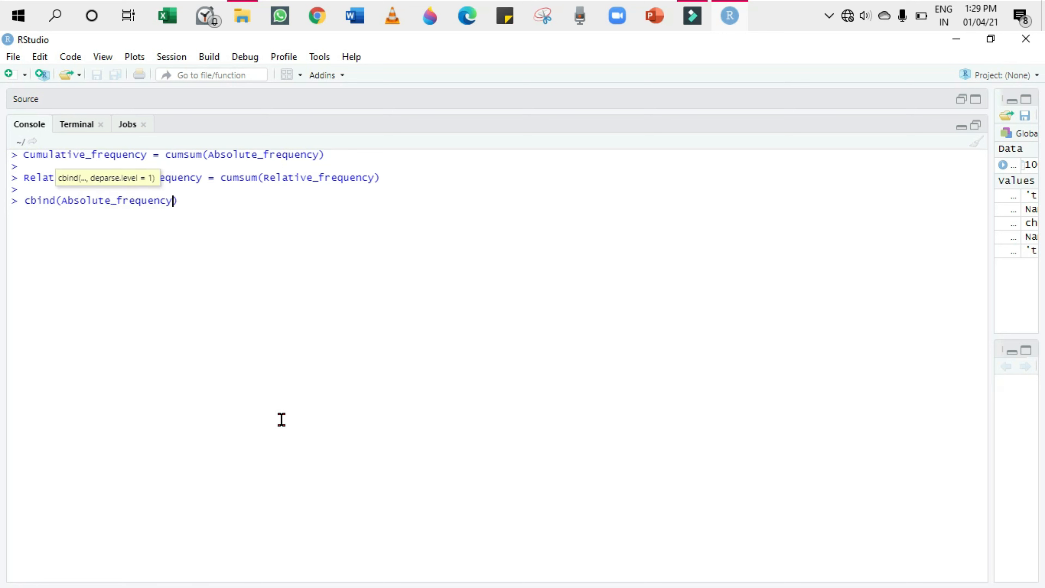
text(,rela)
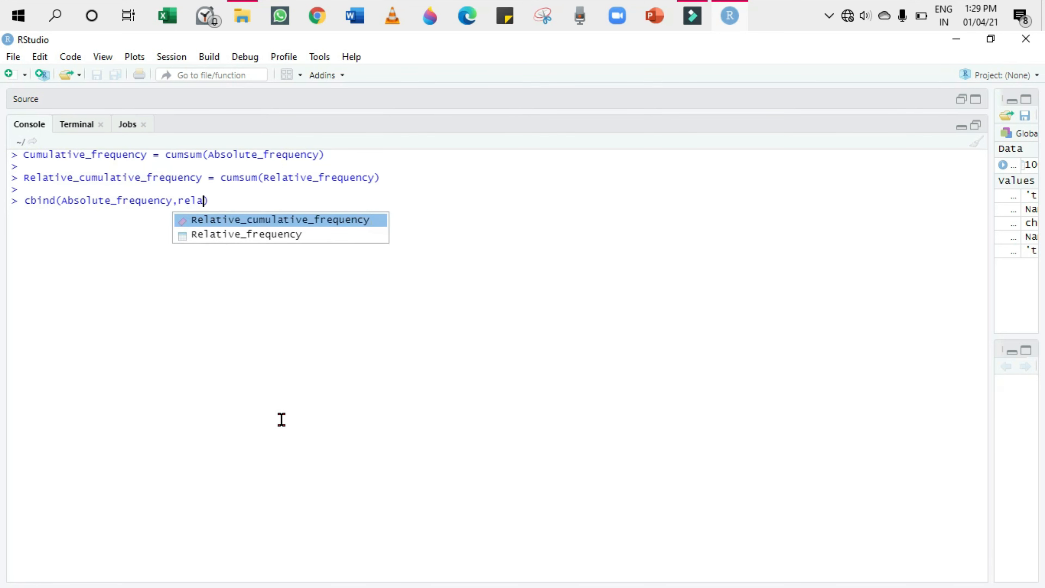
key(Down)
key(Return)
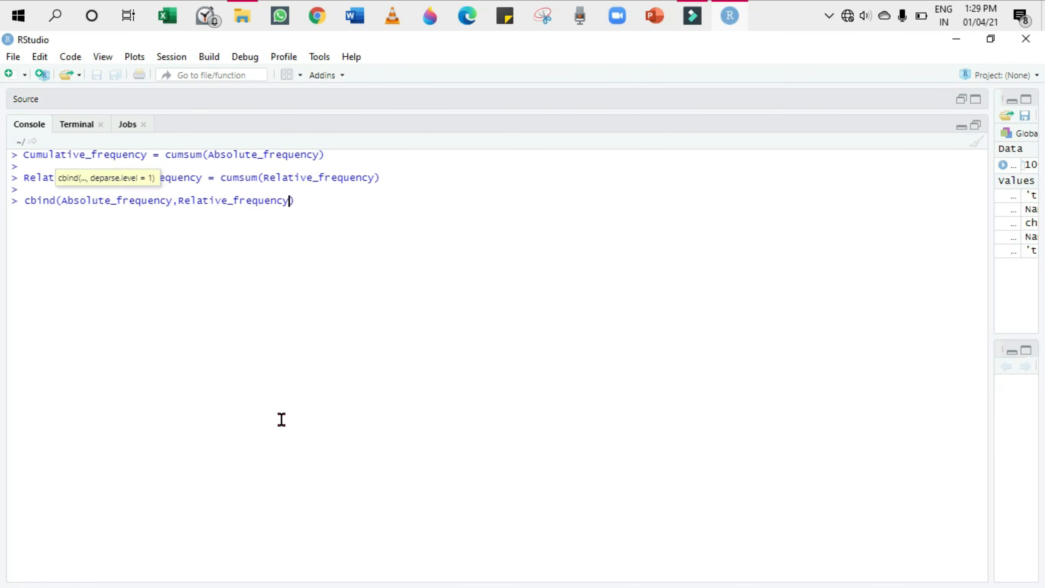
Add Cumulative_frequency and Relative_cumulative_frequency to the cbind call and run it to print the combined frequency table.
text(,cum)
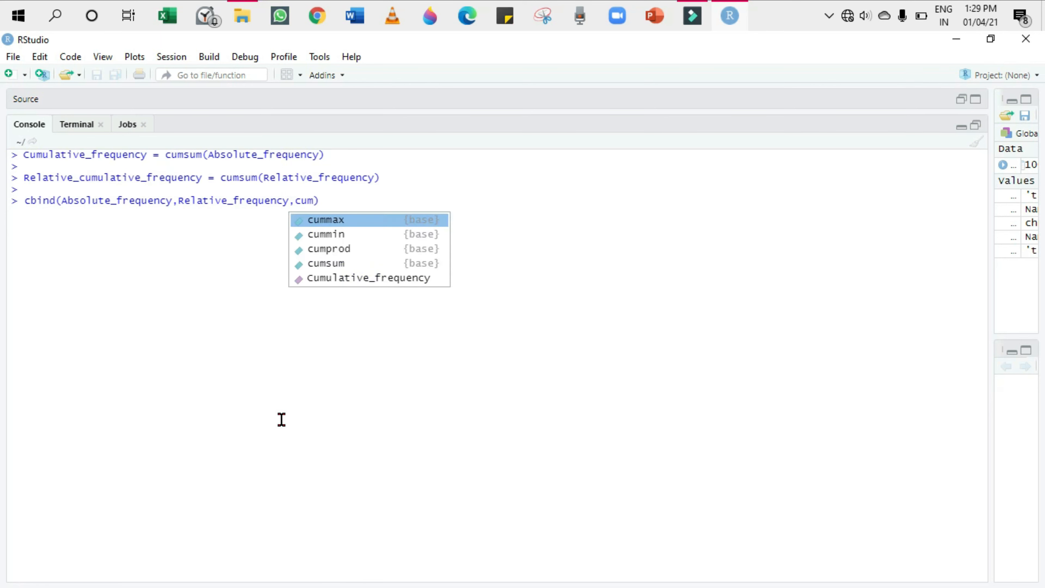
key(Down)
key(Down)
key(Down)
key(Down)
key(Return)
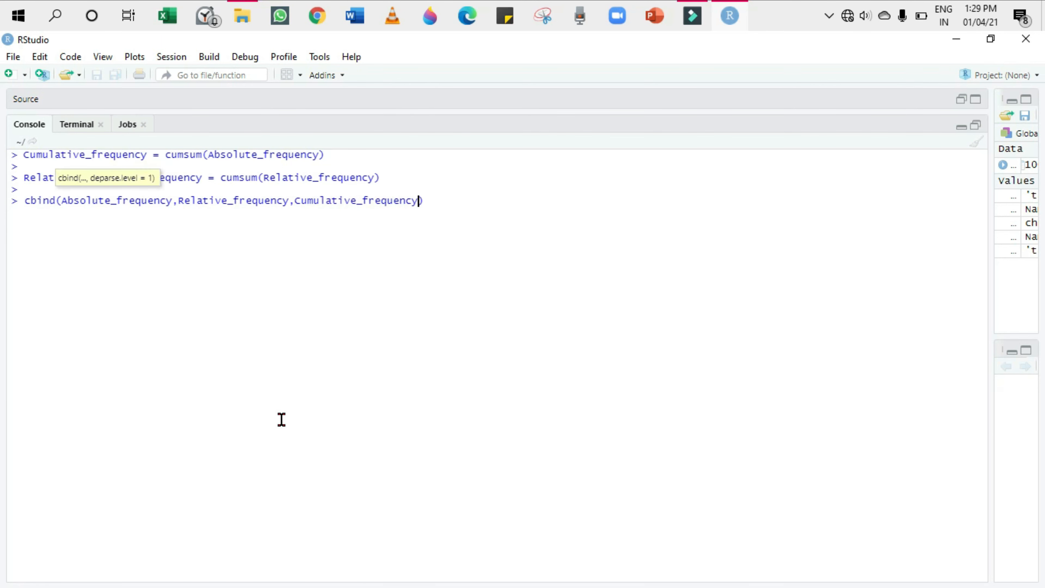
text(,relat)
key(Down)
key(Return)
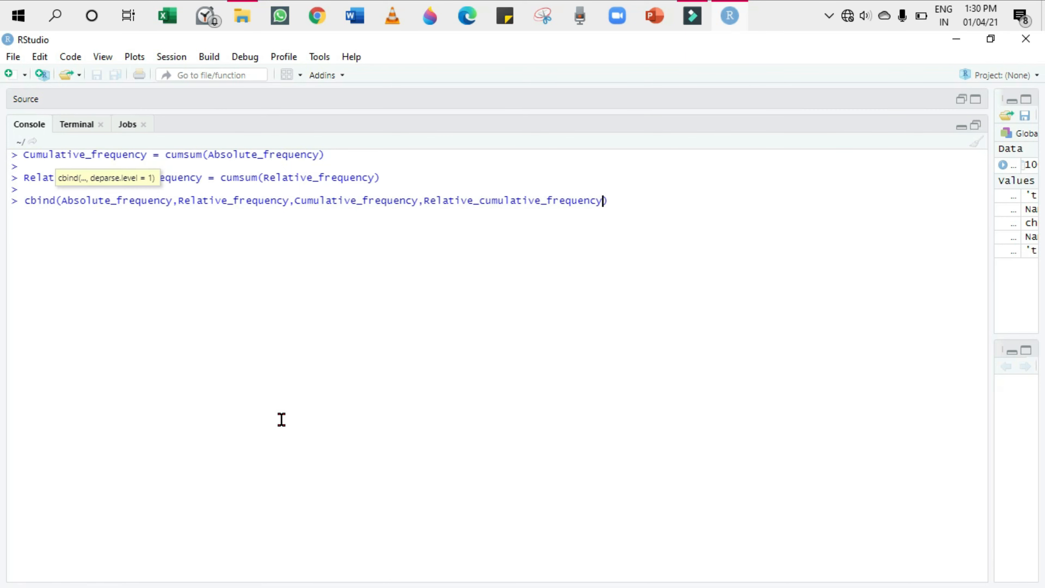
key(Return)
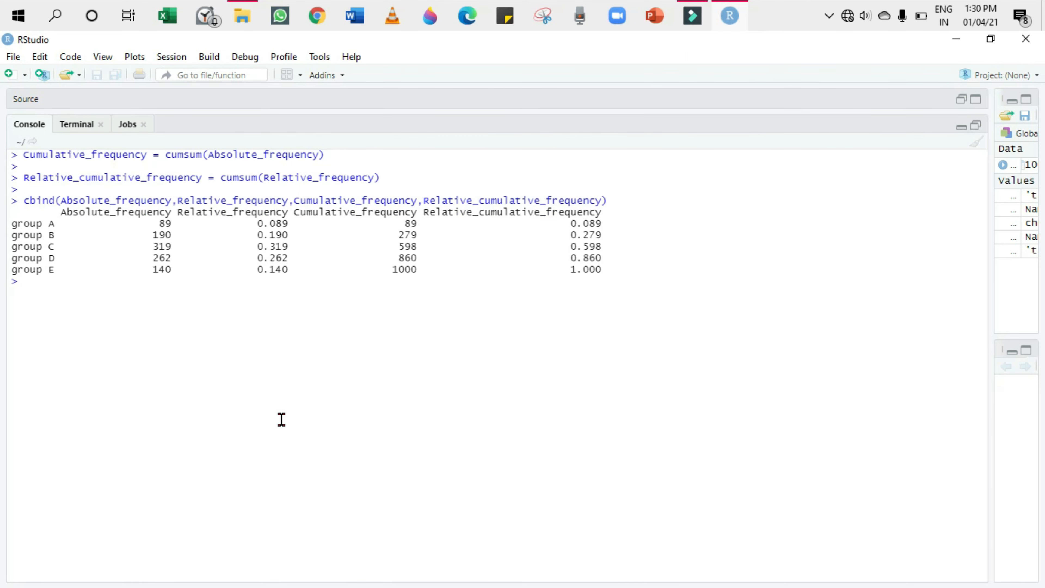